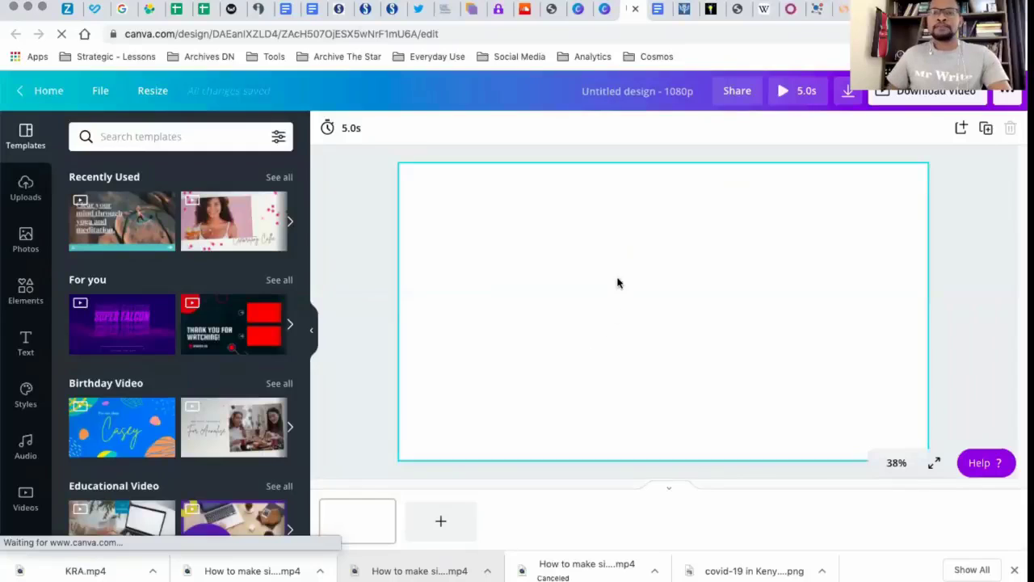
Copy the heading "KRA March Revenue Performance" from the Google Docs document into the blank Canva page and enlarge it to about size 43.8
left_click(659, 12)
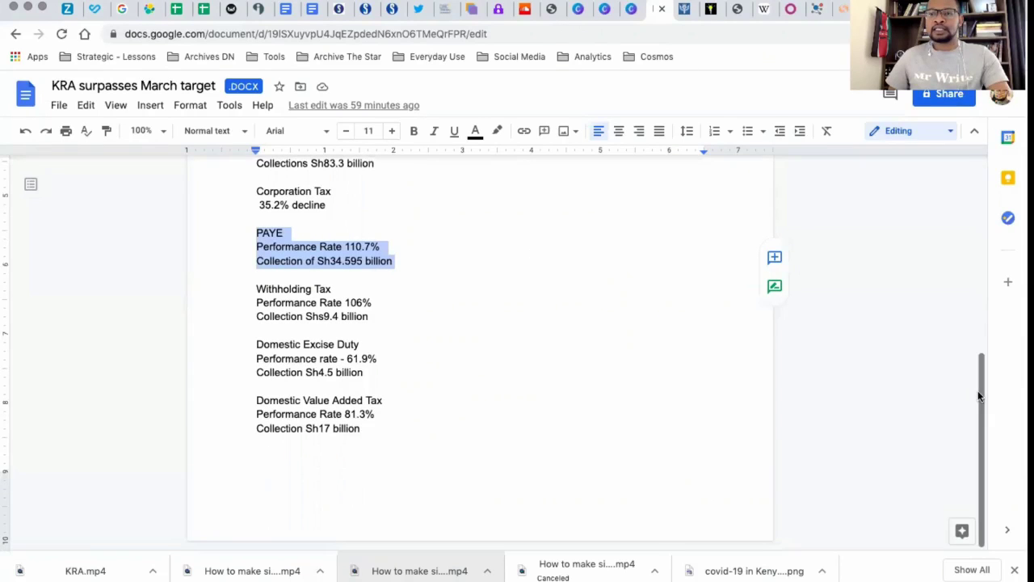
left_click_drag(976, 396, 986, 179)
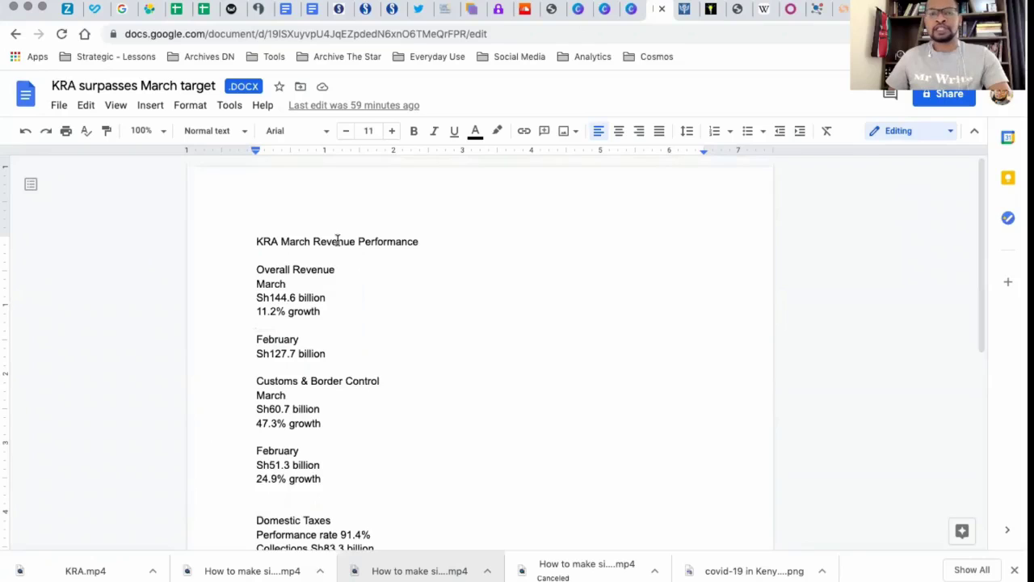
triple_click(281, 237)
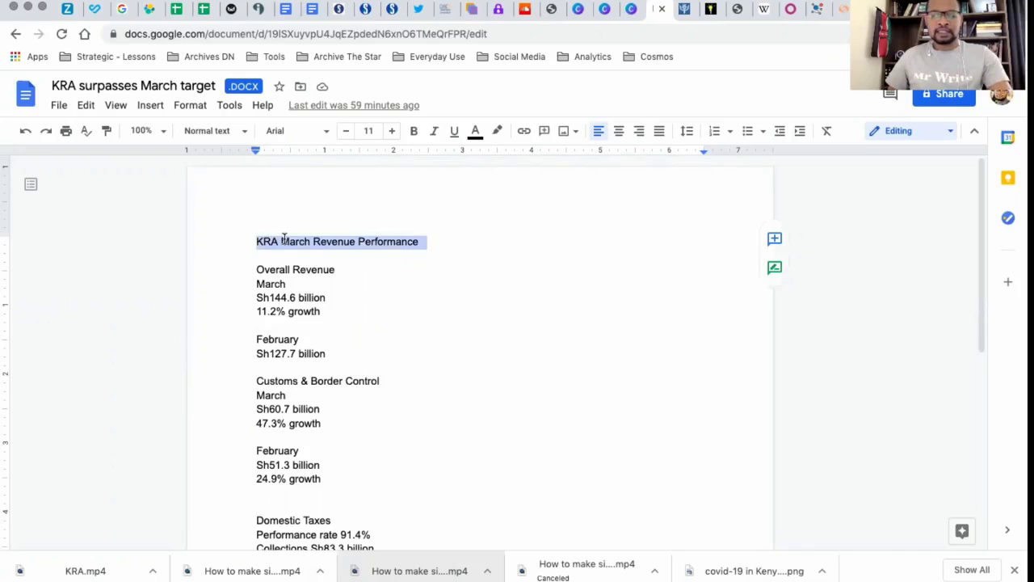
left_click(629, 10)
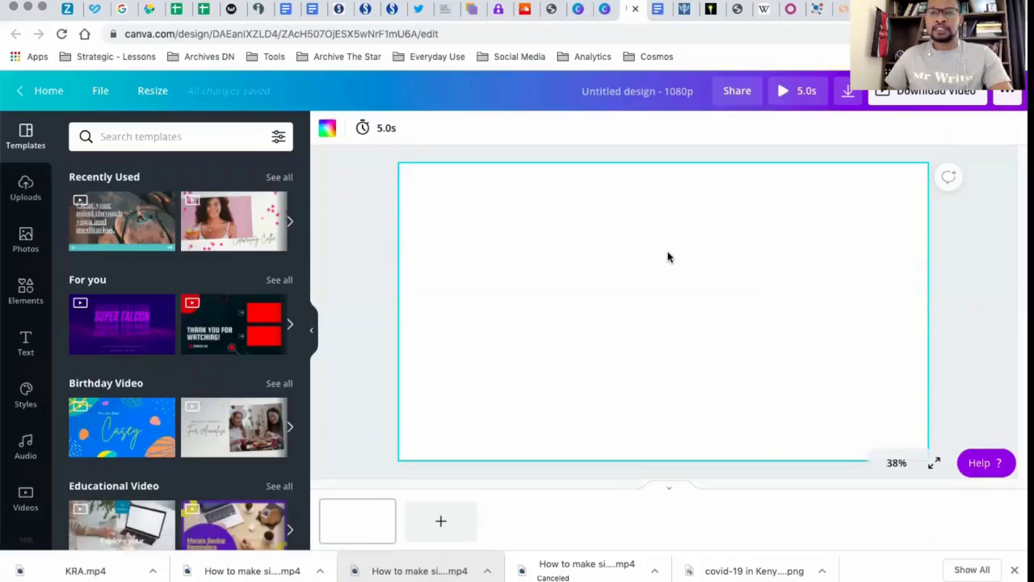
key("super+v")
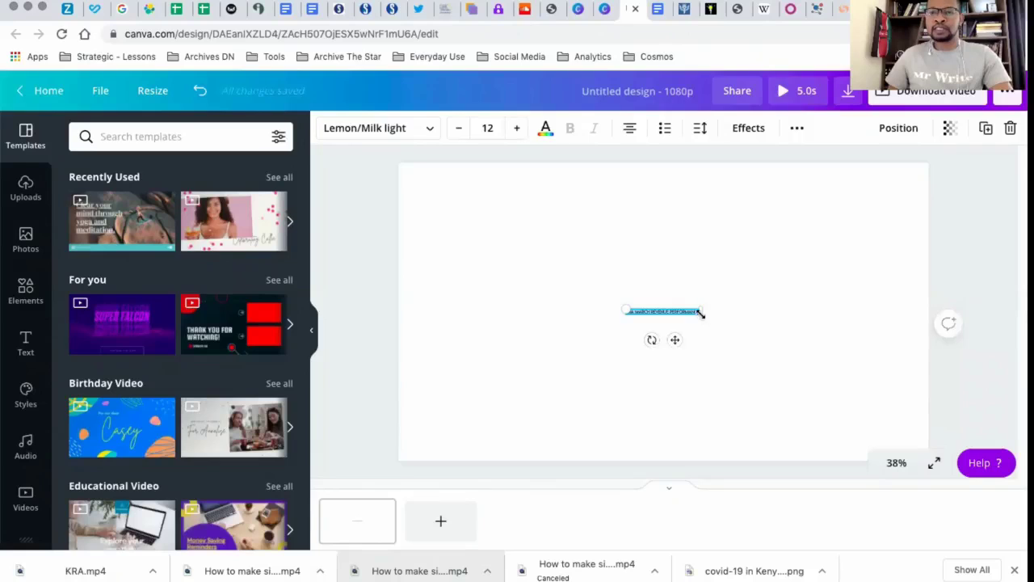
left_click_drag(825, 431, 895, 482)
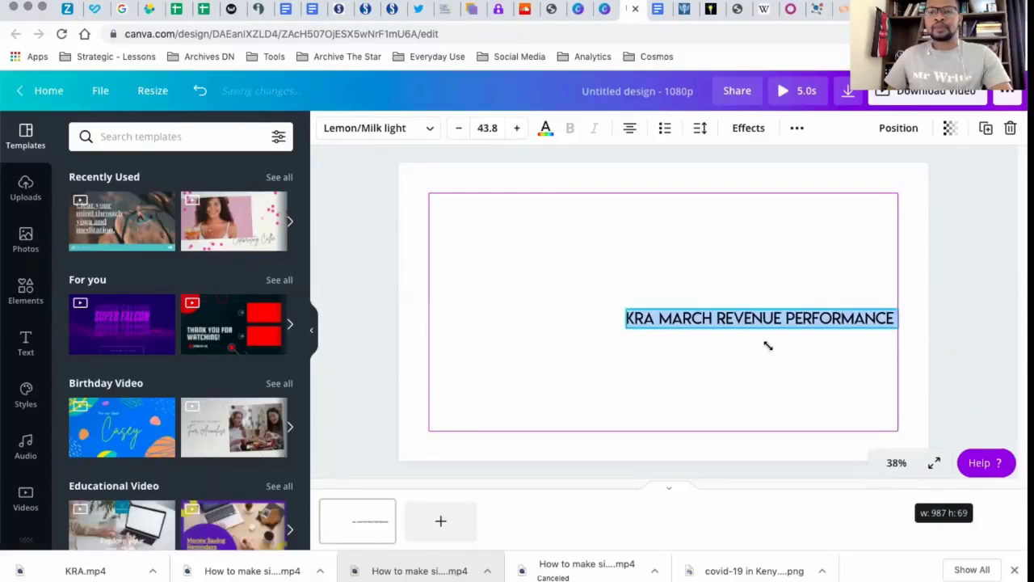
left_click(658, 337)
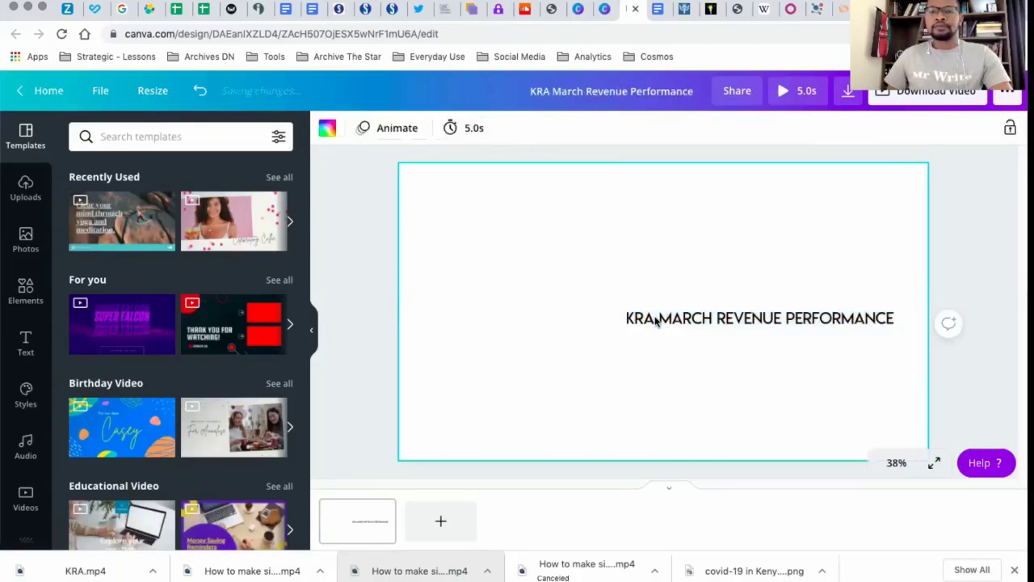
Split "KRA" off the heading into its own text box, enlarged to about size 272 and placed above the remaining words
double_click(656, 321)
left_click(647, 318)
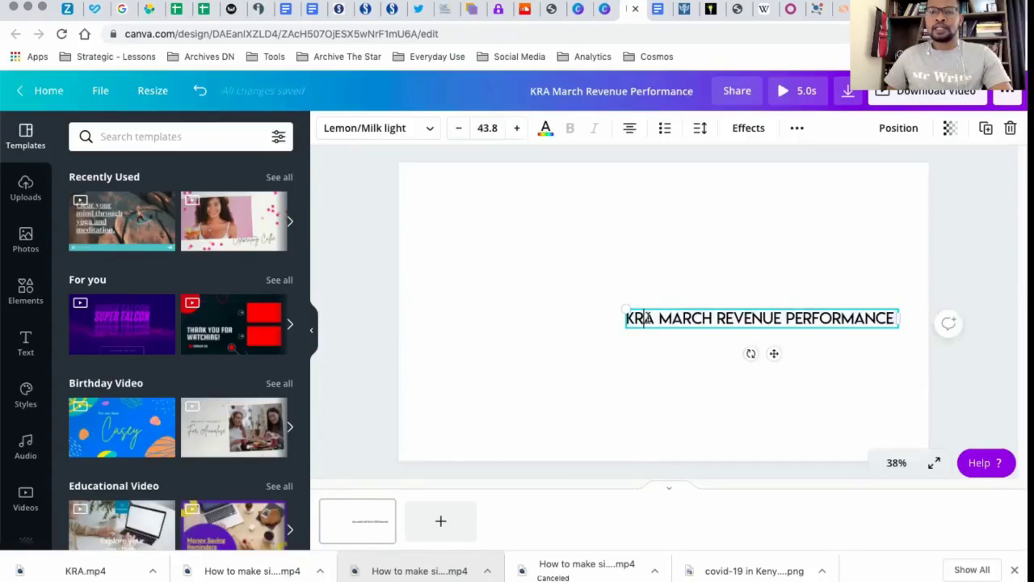
double_click(648, 318)
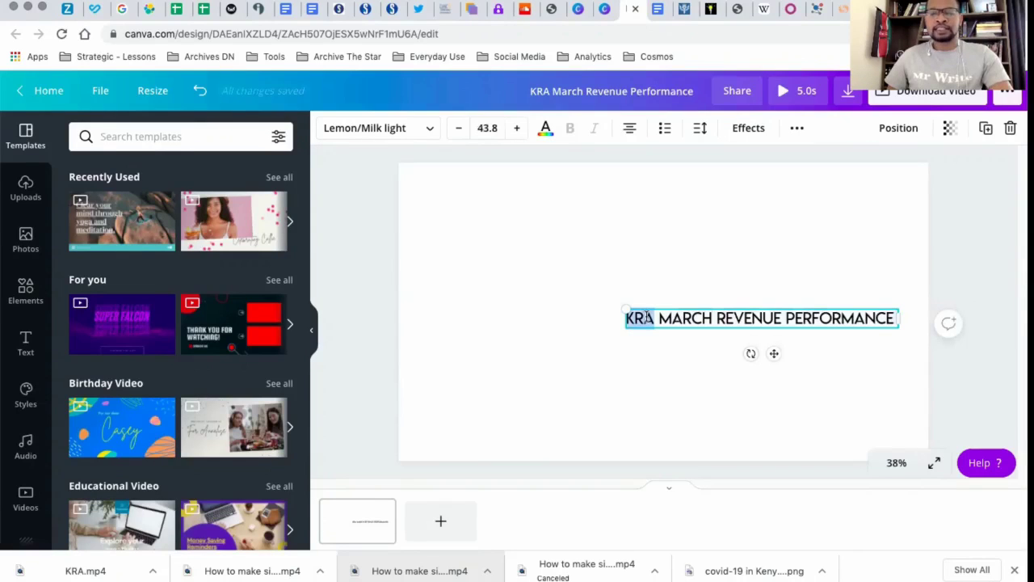
key("BackSpace")
left_click(671, 217)
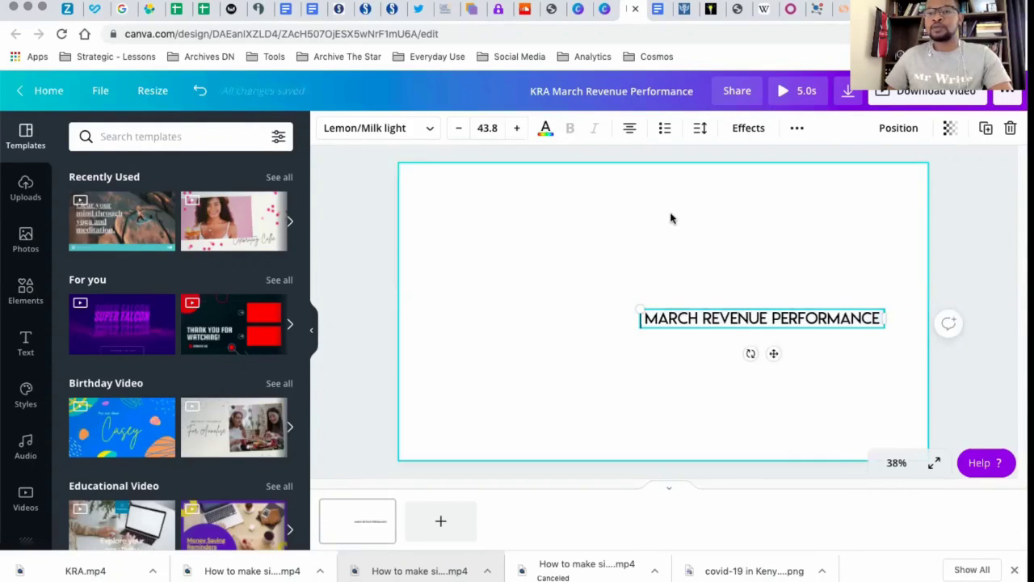
key("ctrl+z")
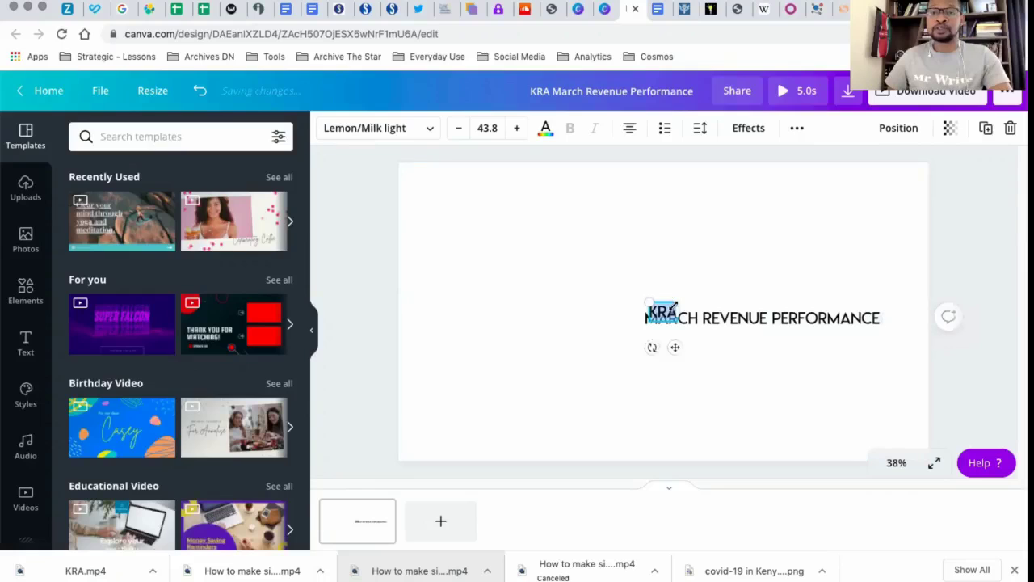
left_click_drag(674, 347, 751, 286)
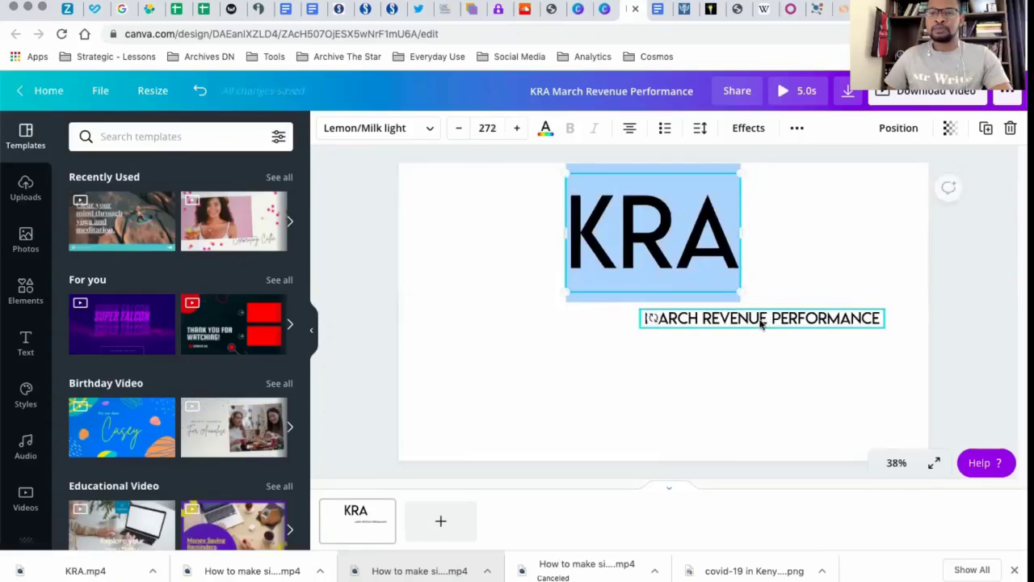
Break "March Revenue Performance" into two lines before "Performance", enlarge it to about size 92.9 and place it beneath "KRA"
left_click(703, 328)
left_click_drag(704, 328, 672, 332)
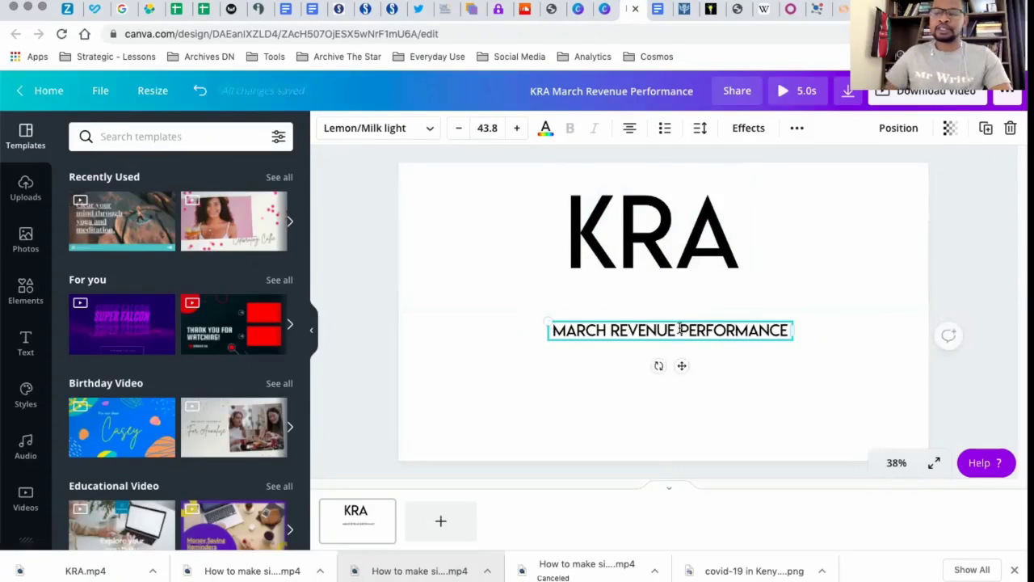
key("Return")
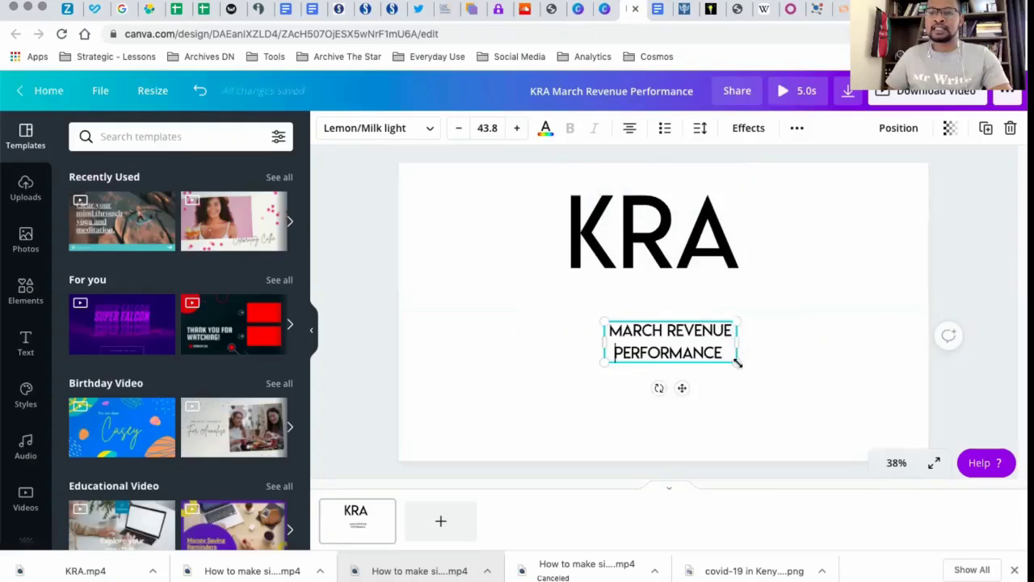
left_click_drag(736, 363, 836, 426)
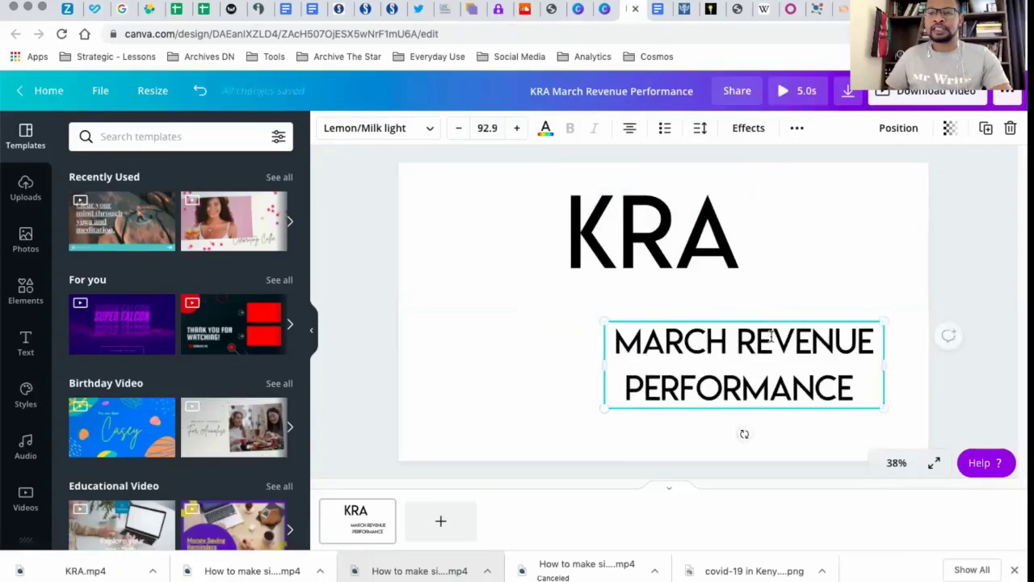
left_click(773, 288)
left_click_drag(777, 347, 680, 344)
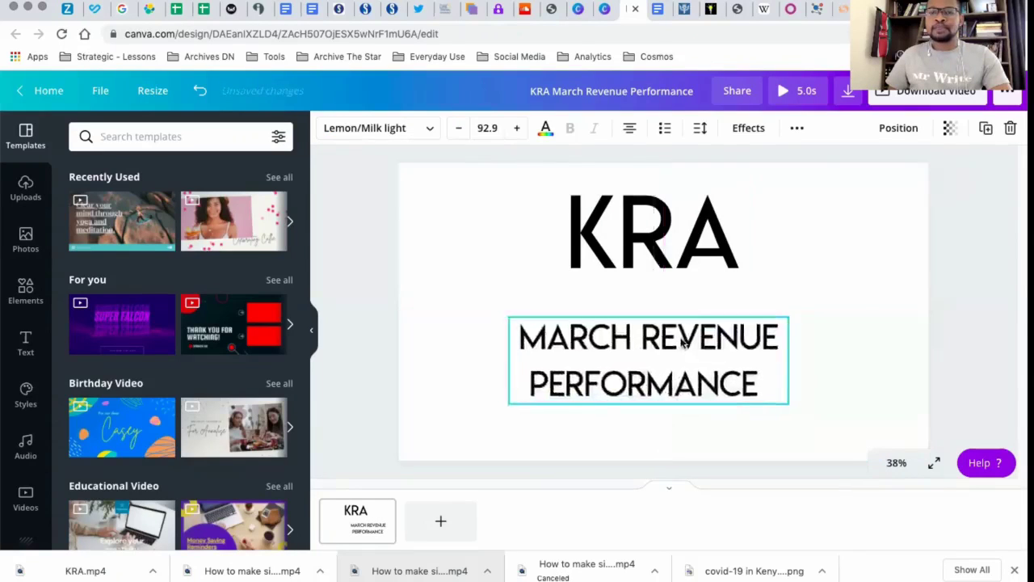
Change the font of both the "KRA" and "March Revenue Performance" text boxes to Ubuntu
left_click(671, 253)
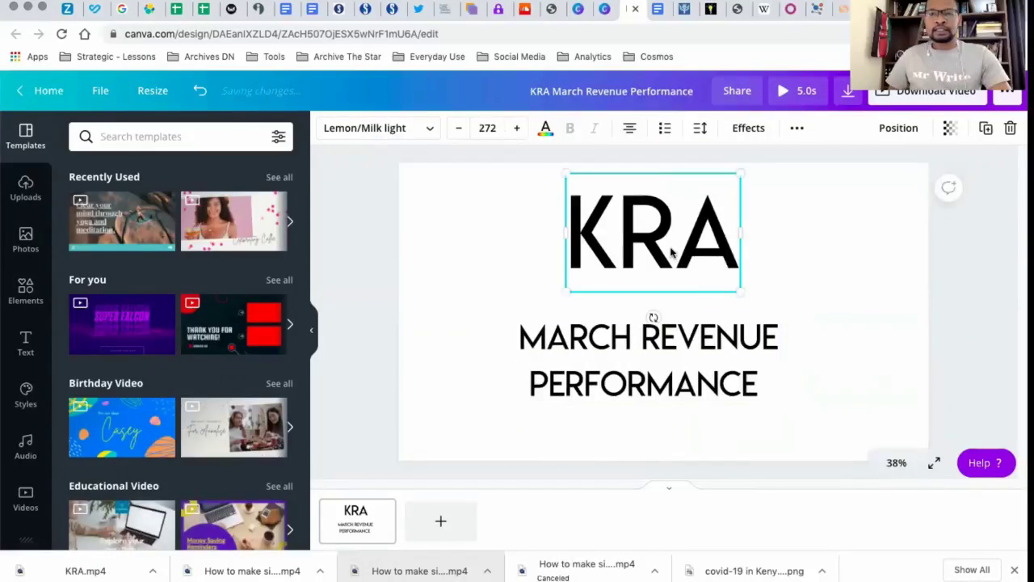
left_click(675, 331, "shift")
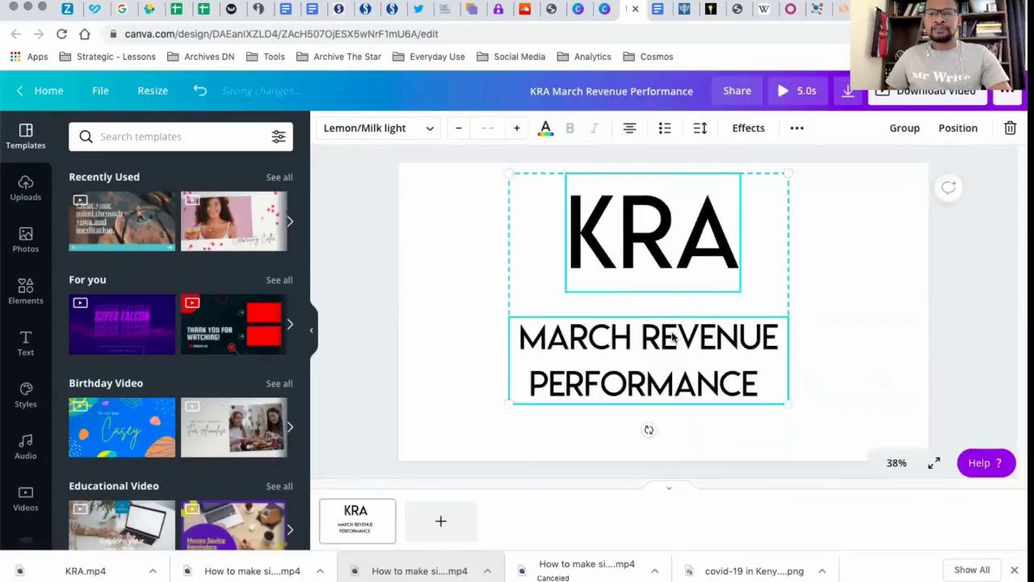
left_click(402, 131)
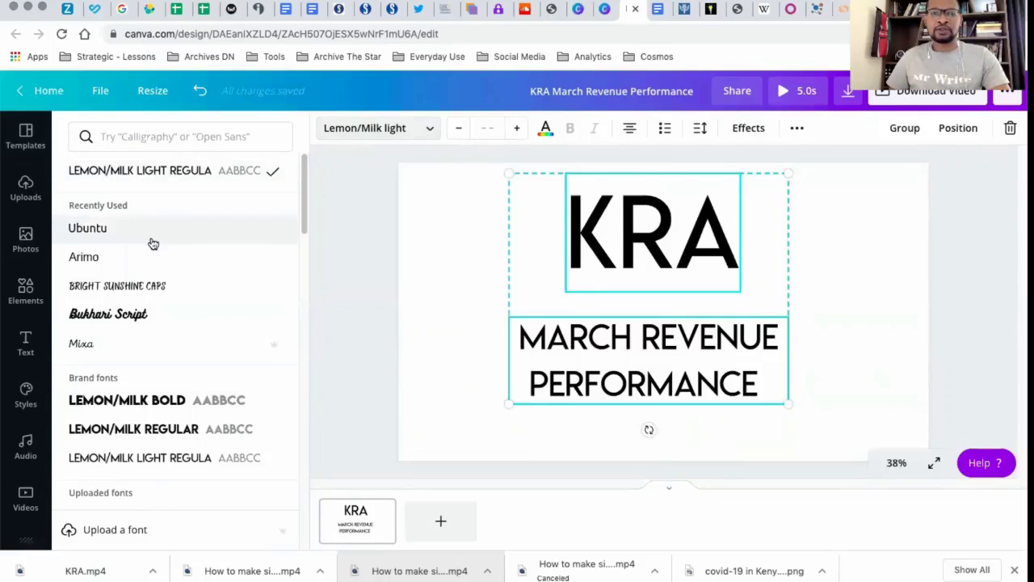
left_click(152, 235)
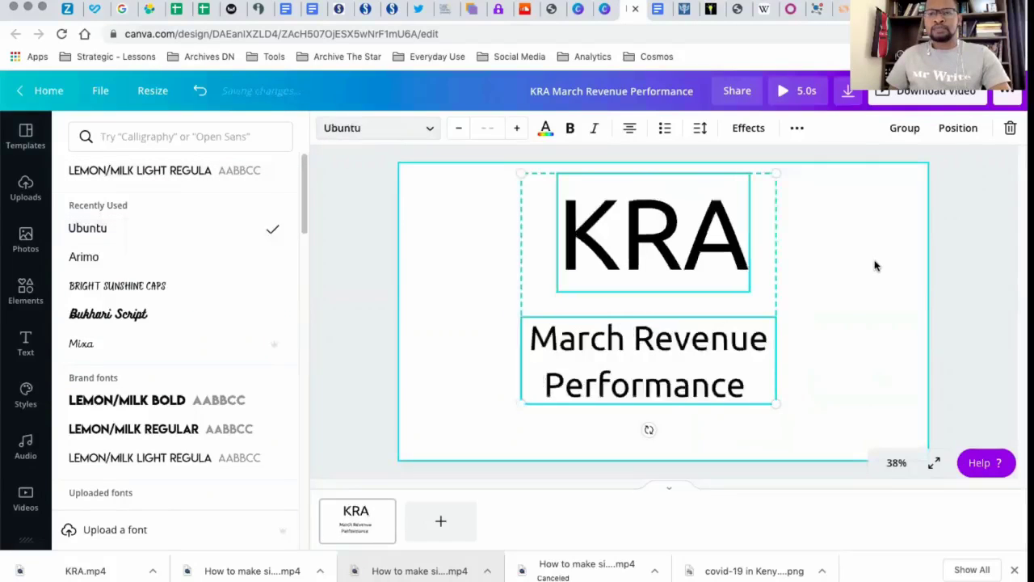
left_click(884, 281)
left_click(840, 302)
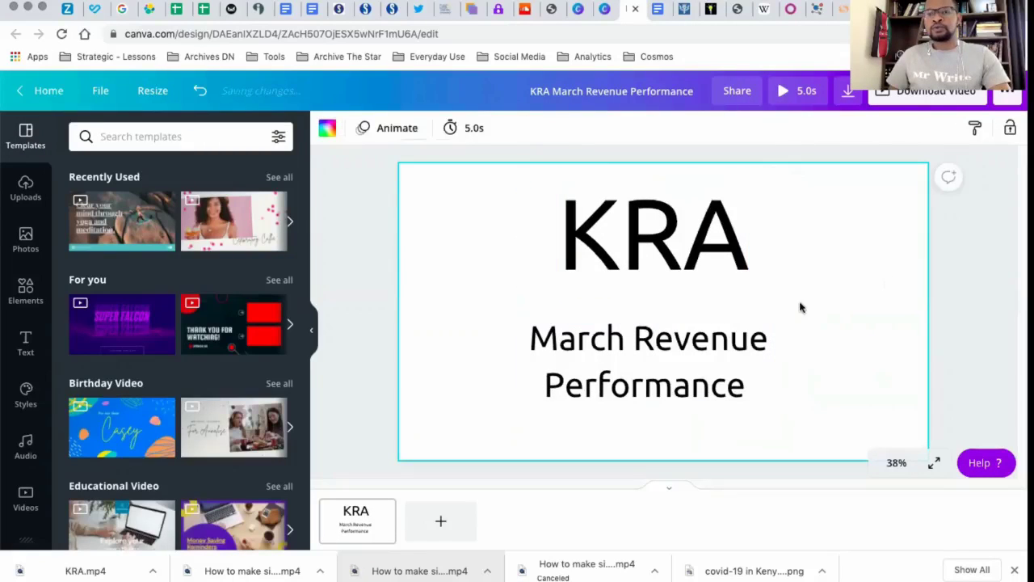
Make the "KRA" title bold and colour it bright red from the default colours
left_click(721, 263)
left_click(570, 128)
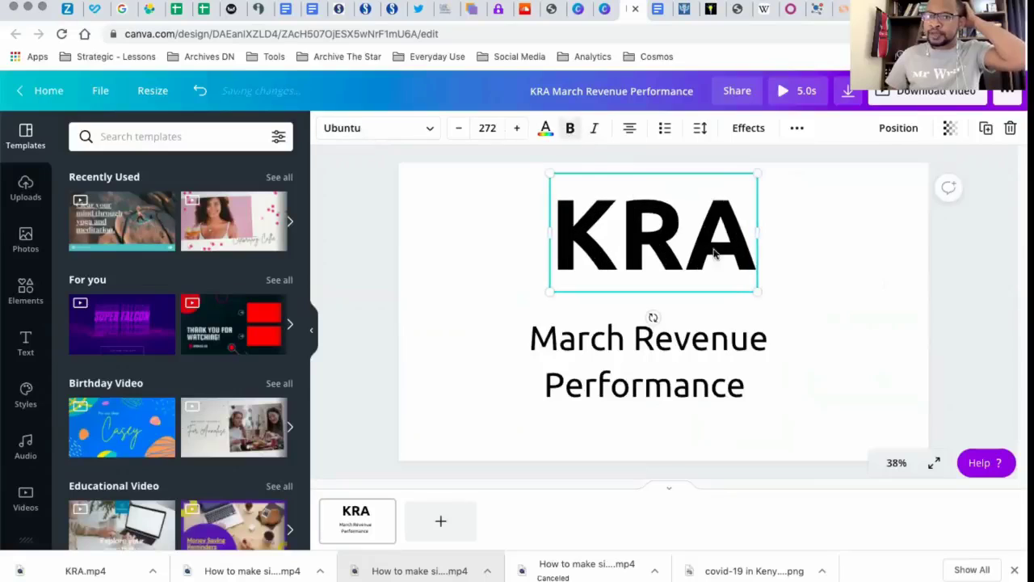
left_click(545, 129)
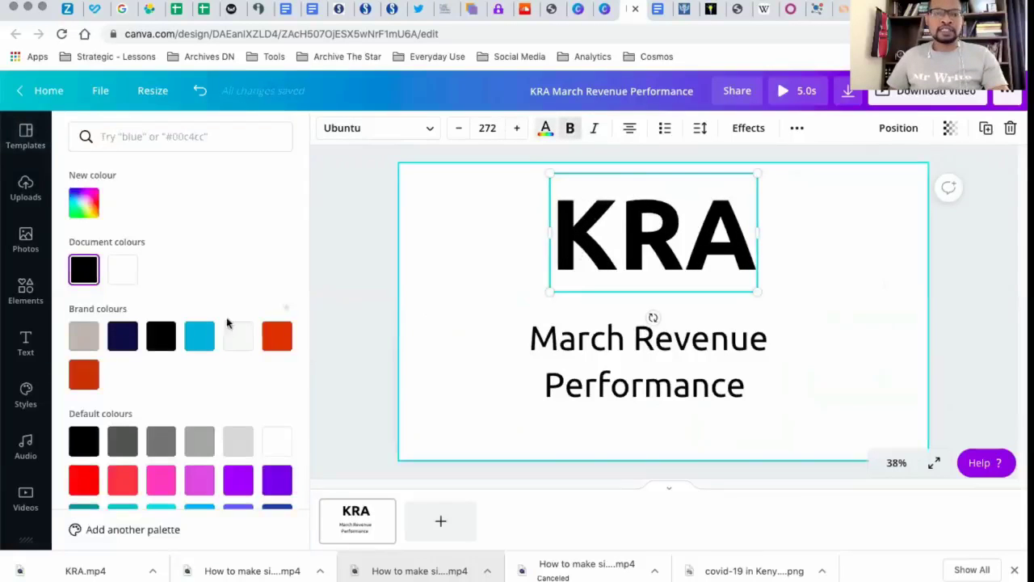
left_click(83, 479)
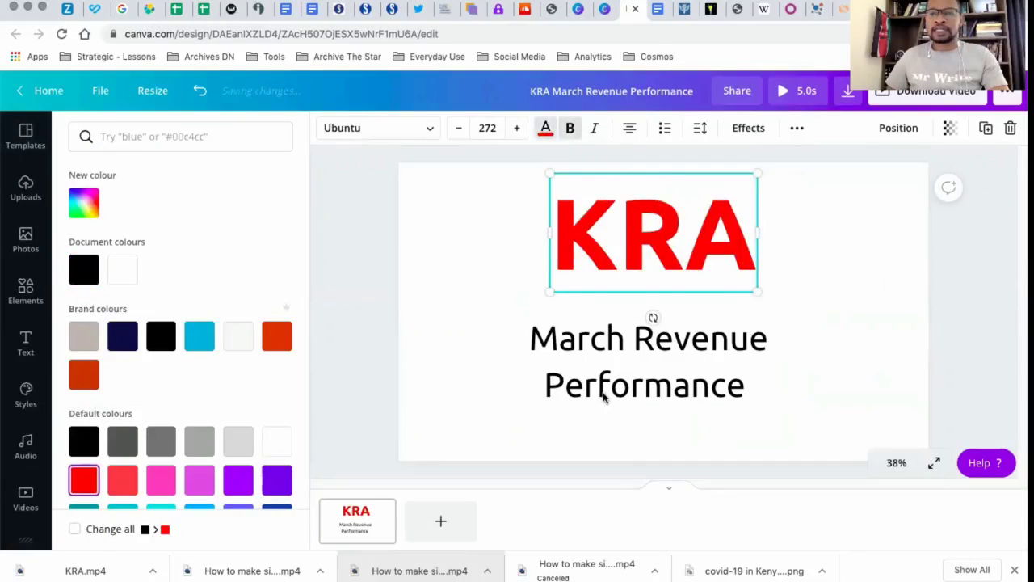
Enlarge "March Revenue Performance" to about size 126, centre it under "KRA" and make it bold
left_click(723, 358)
left_click(723, 356)
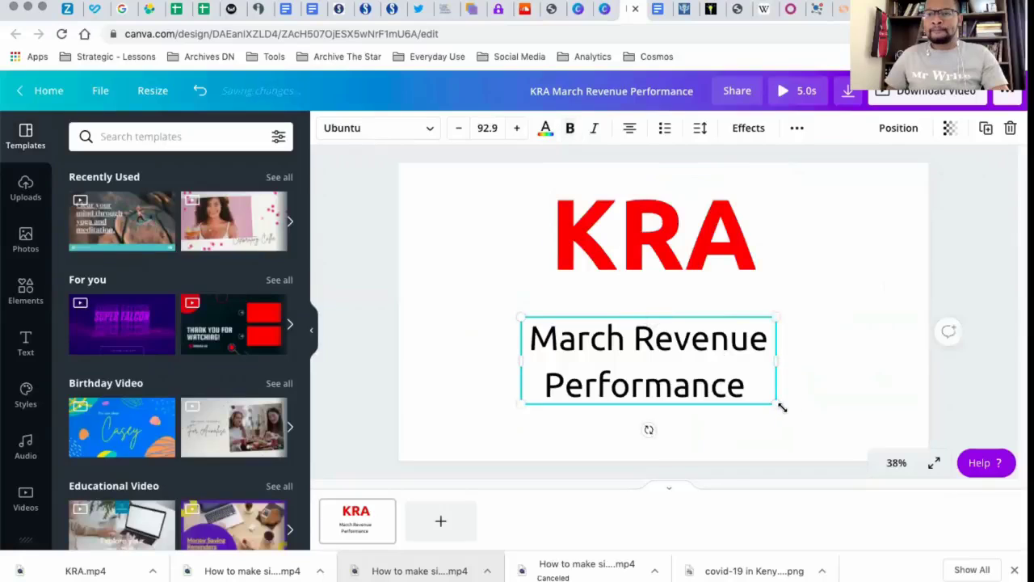
left_click_drag(779, 406, 868, 444)
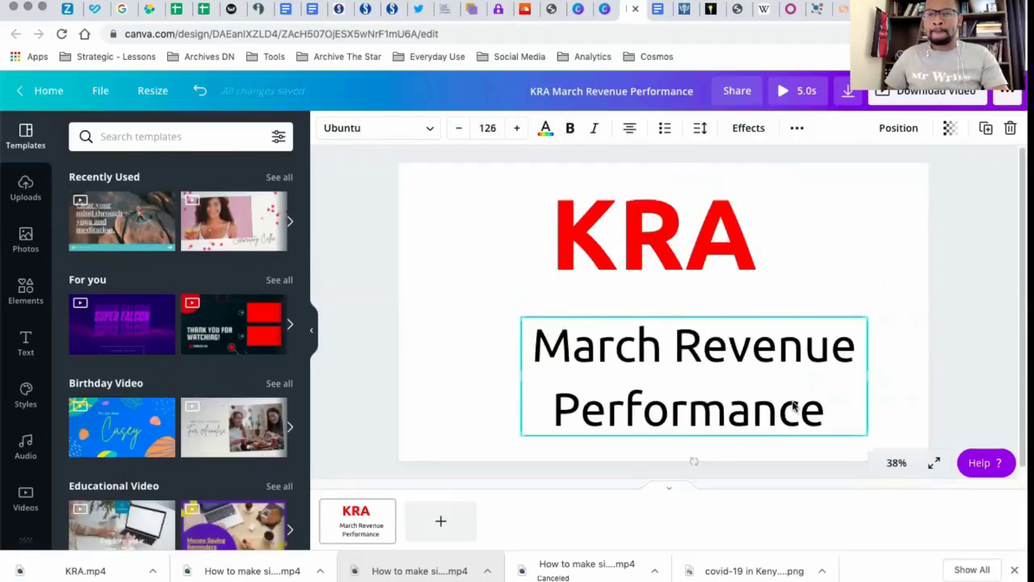
left_click_drag(789, 407, 743, 391)
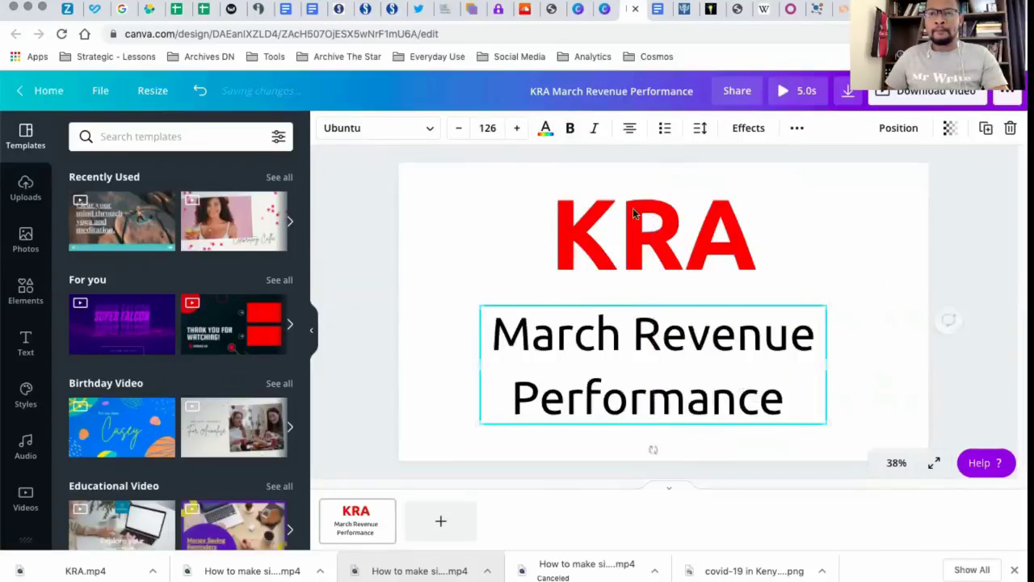
key("ctrl+b")
left_click(860, 275)
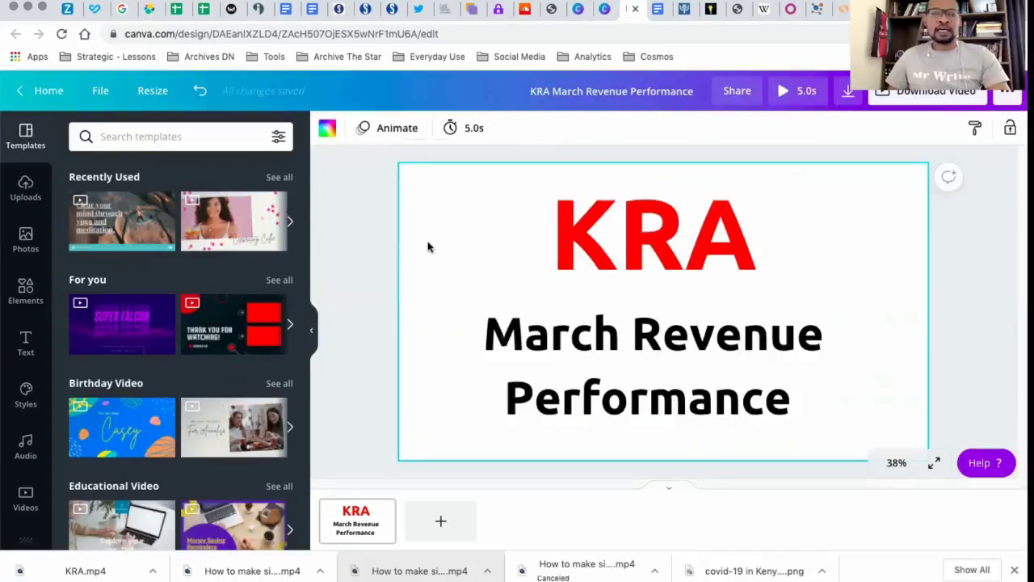
Search the photos for "revenue" and add the chalkboard picture with the hand-drawn revenue bar chart to the page
left_click(27, 239)
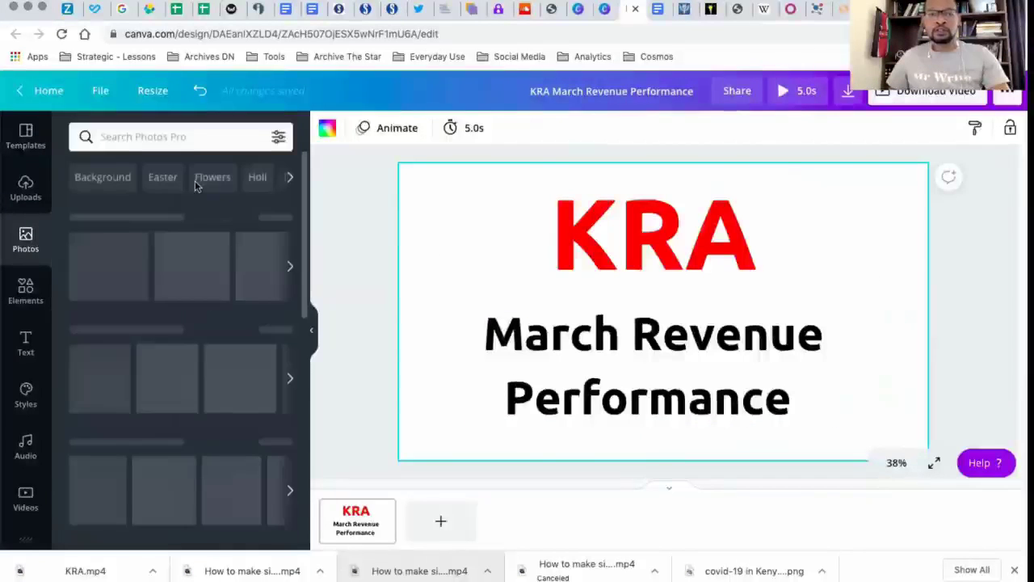
left_click(185, 136)
type("re")
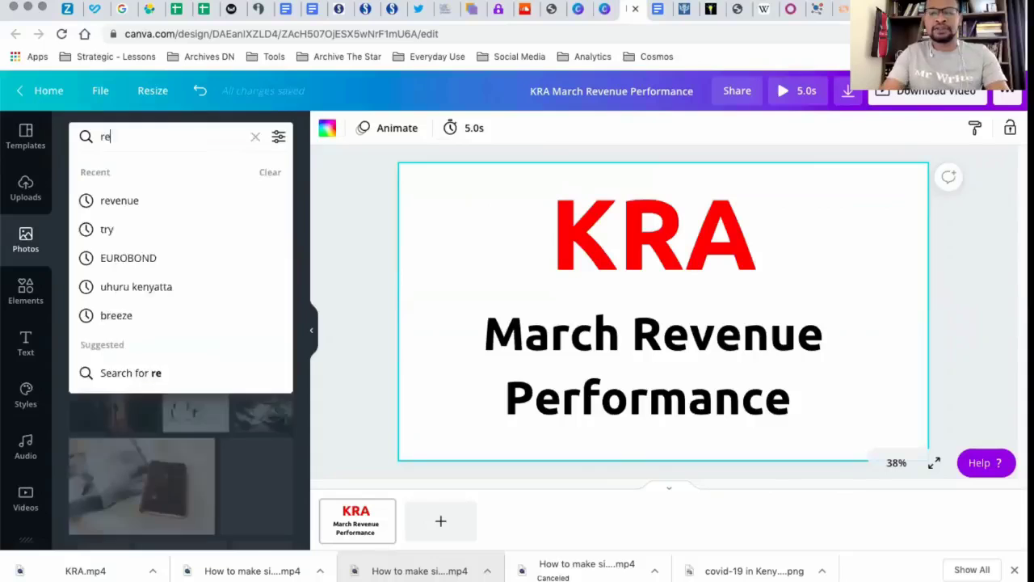
type("venue")
key("Return")
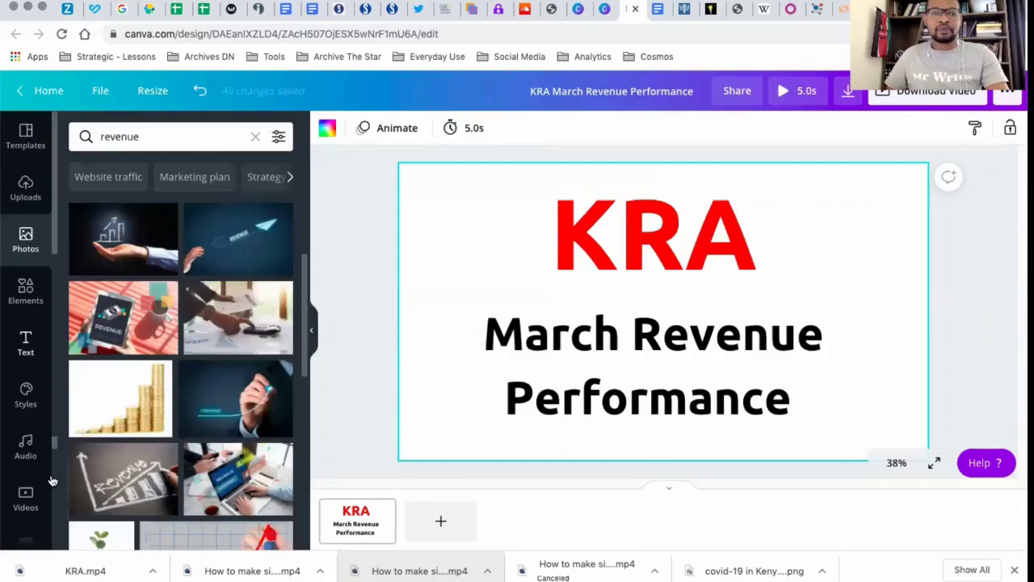
left_click(123, 478)
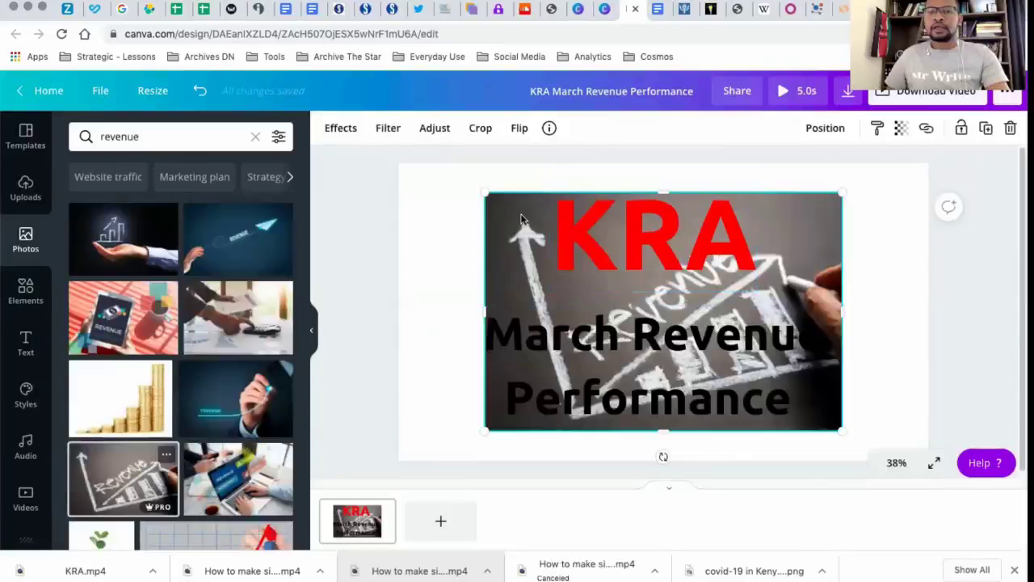
Align the chalkboard photo to the page's upper-left corner, enlarge it to cover the whole page and make it semi-transparent
left_click_drag(522, 221, 434, 184)
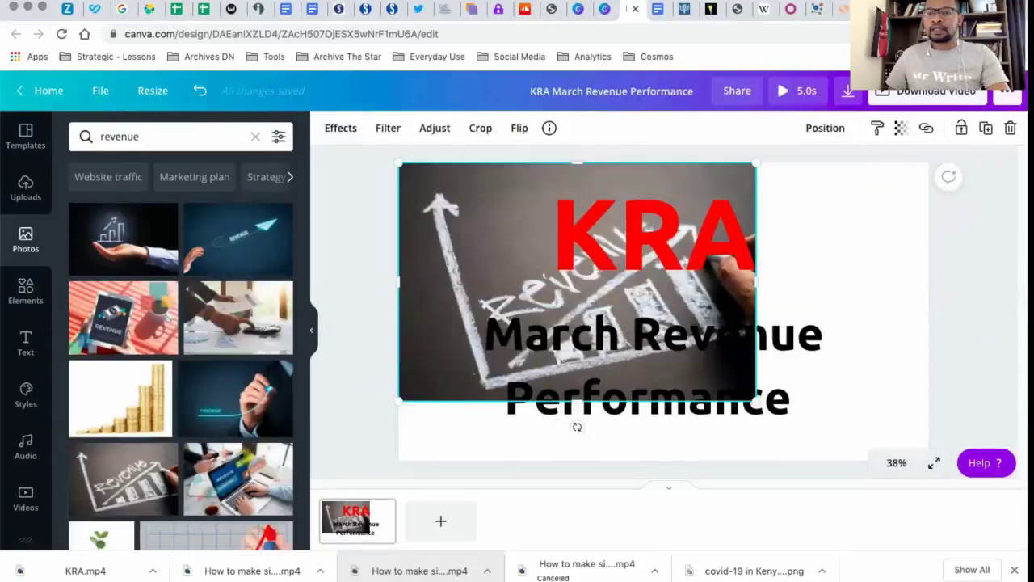
left_click_drag(755, 402, 983, 490)
left_click(901, 128)
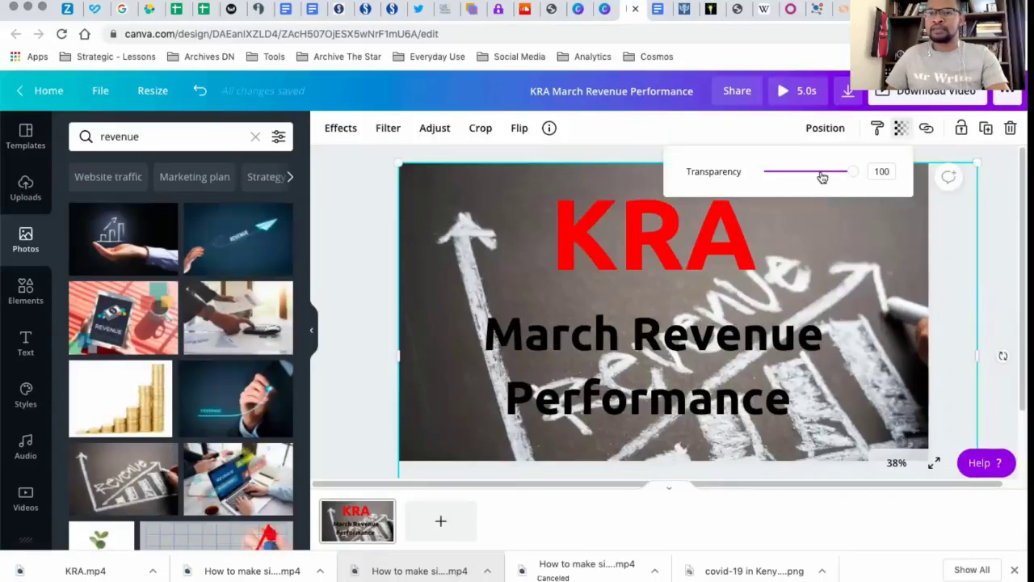
mouse_move(821, 177)
left_mouse_down()
mouse_move(790, 172)
mouse_move(806, 172)
left_mouse_up()
left_click(365, 272)
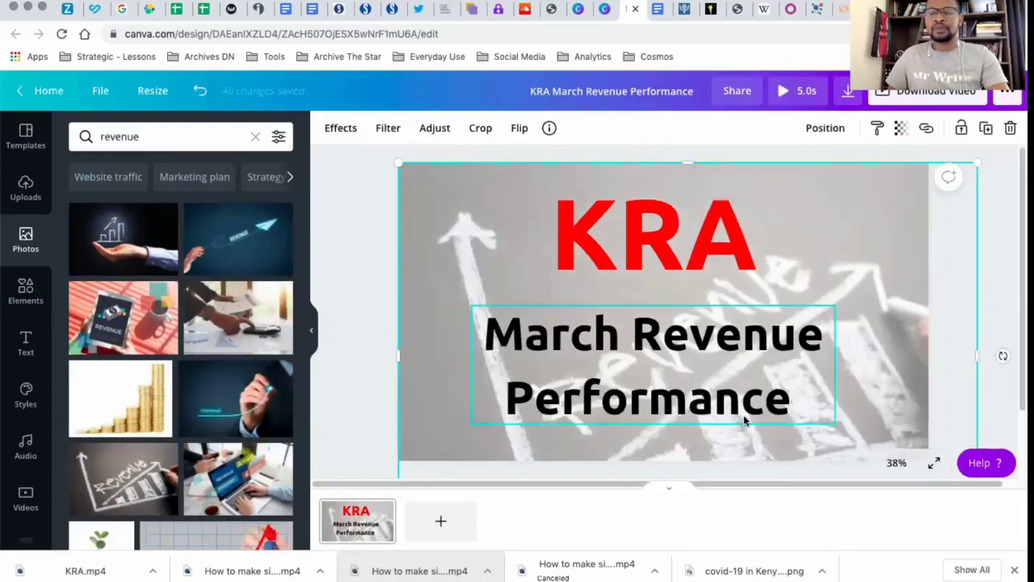
Apply the Baseline page animation to the title page and set its duration to 3 seconds
left_click(1001, 250)
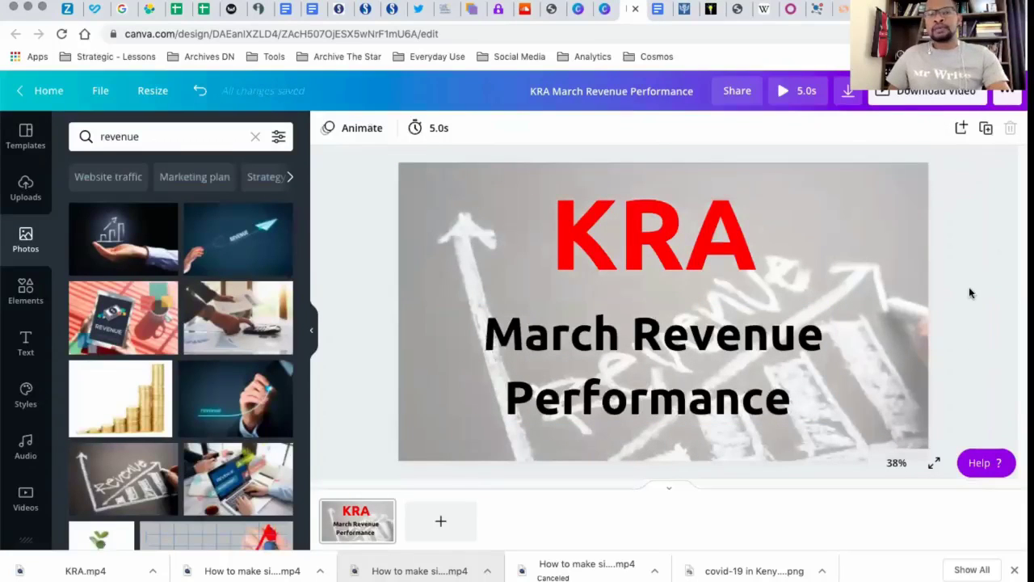
left_click(361, 128)
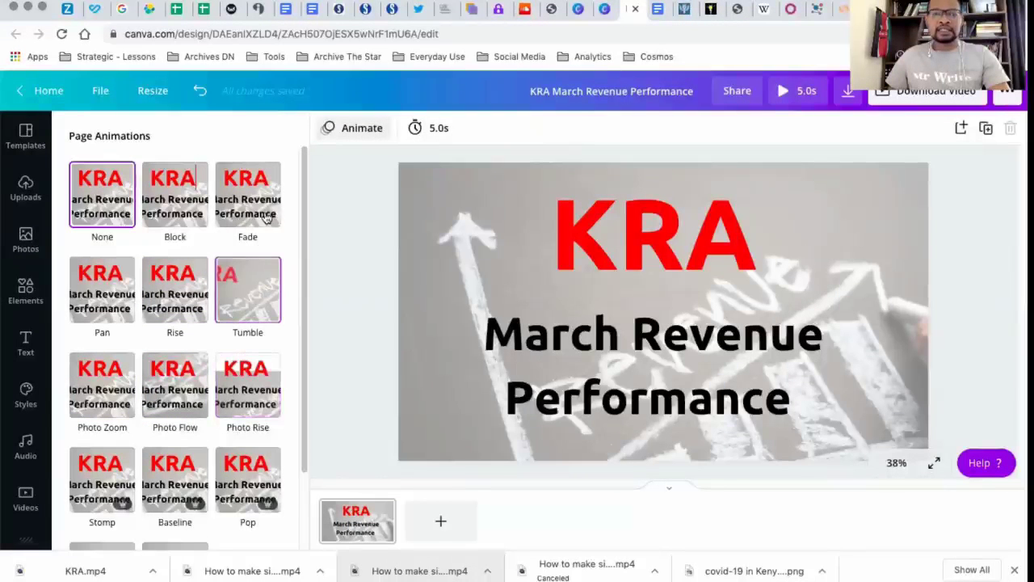
left_click_drag(306, 185, 287, 327)
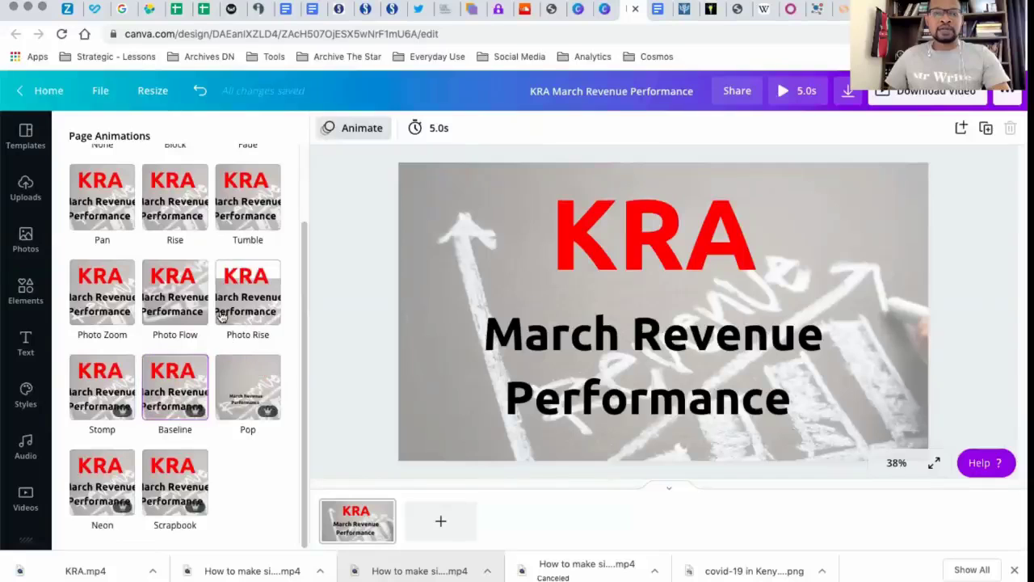
left_click(179, 382)
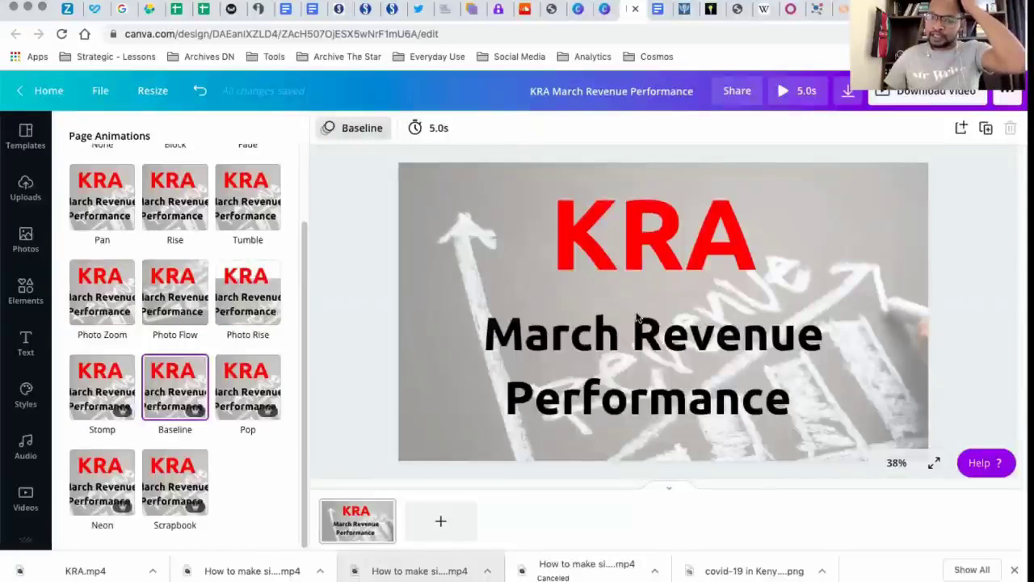
left_click(438, 130)
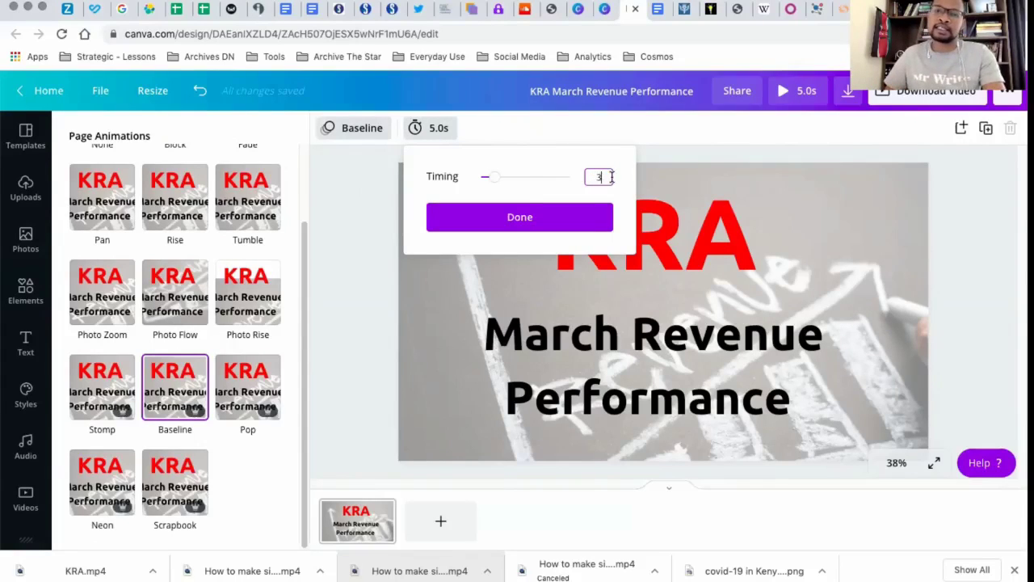
left_click(523, 214)
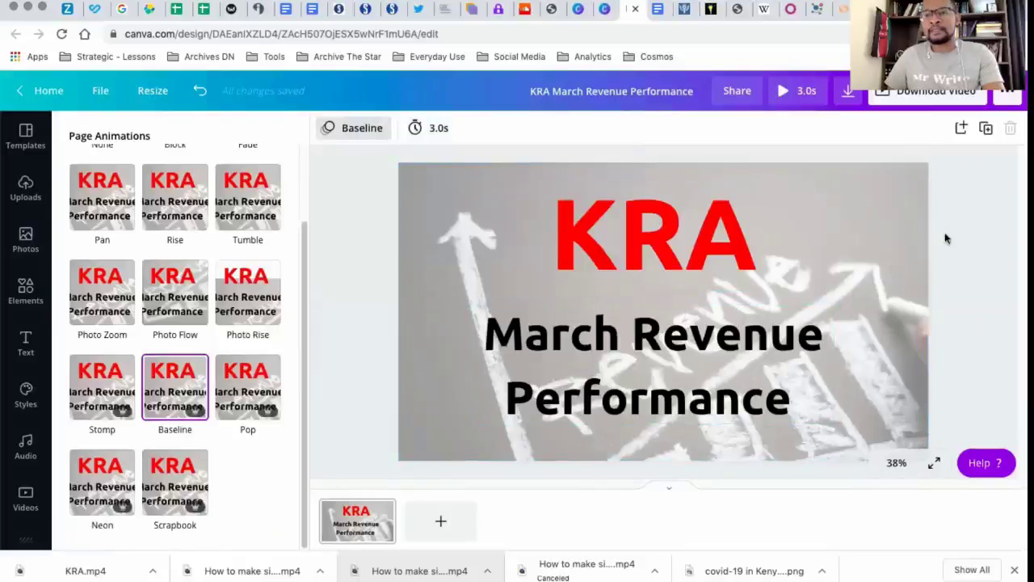
left_click(936, 278)
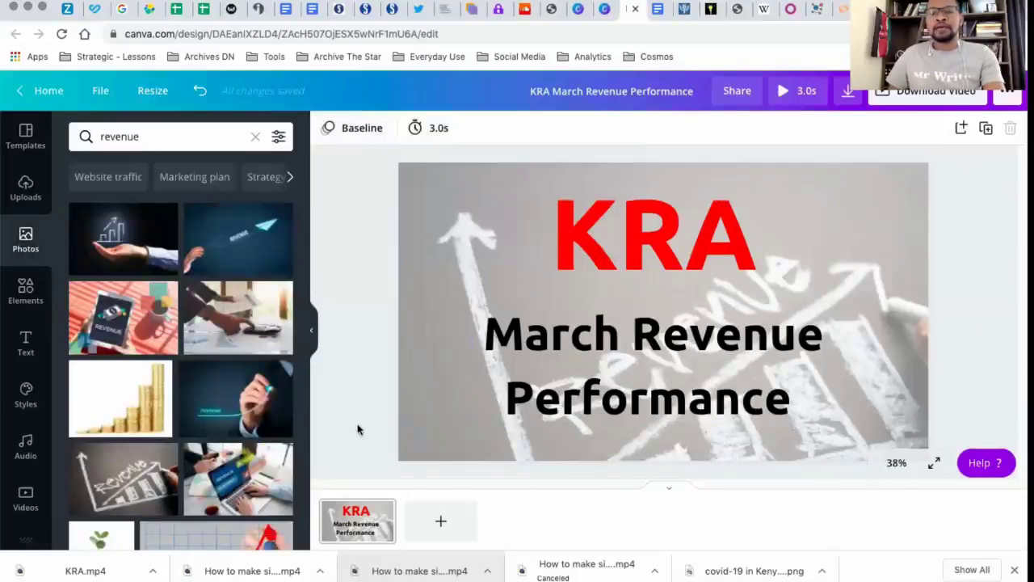
Add a blank second page and insert the free photo of stacked coins on a dark surface from the "revenue" results
left_click(441, 524)
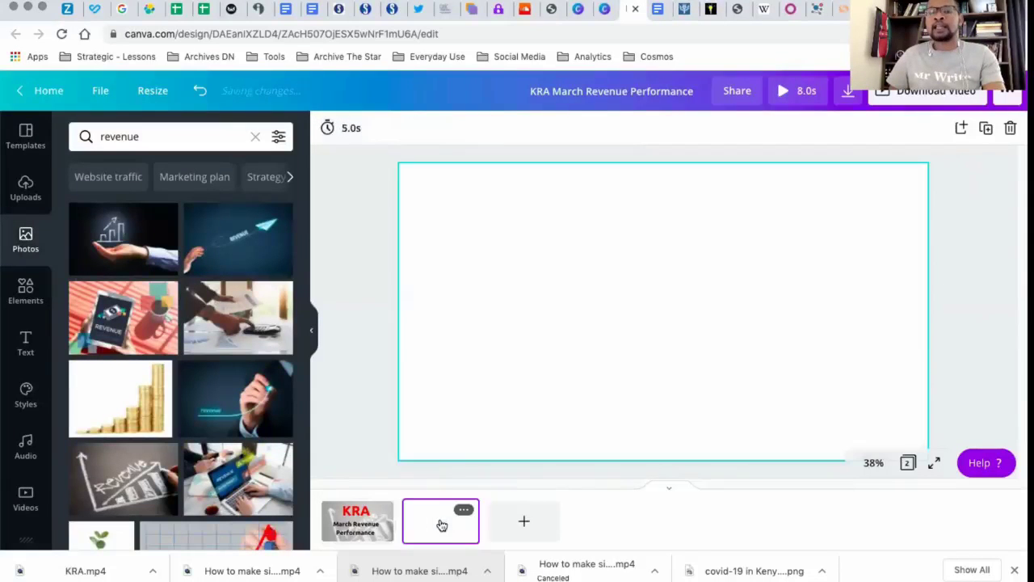
left_click(520, 273)
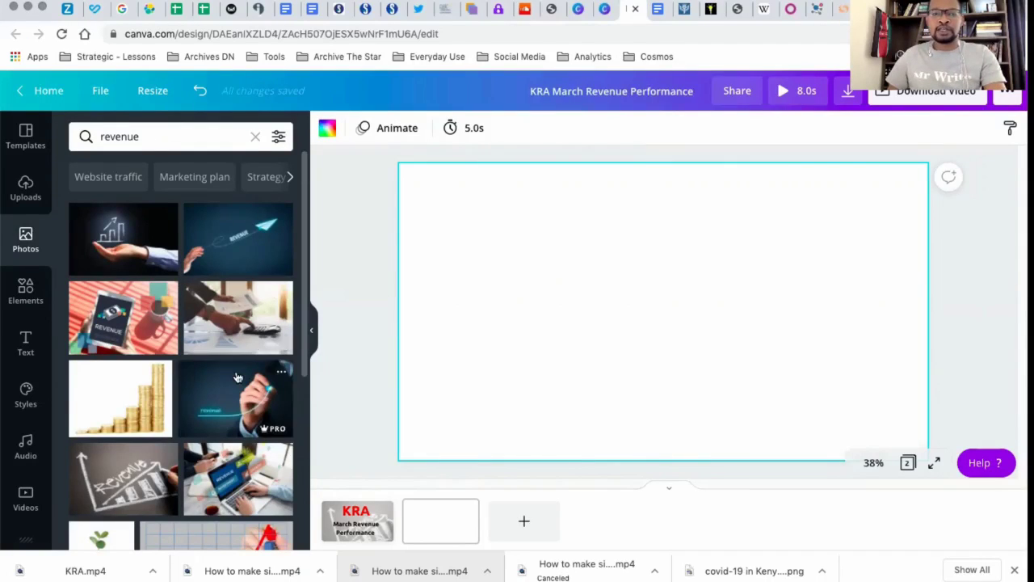
scroll(306, 241, "down", 10)
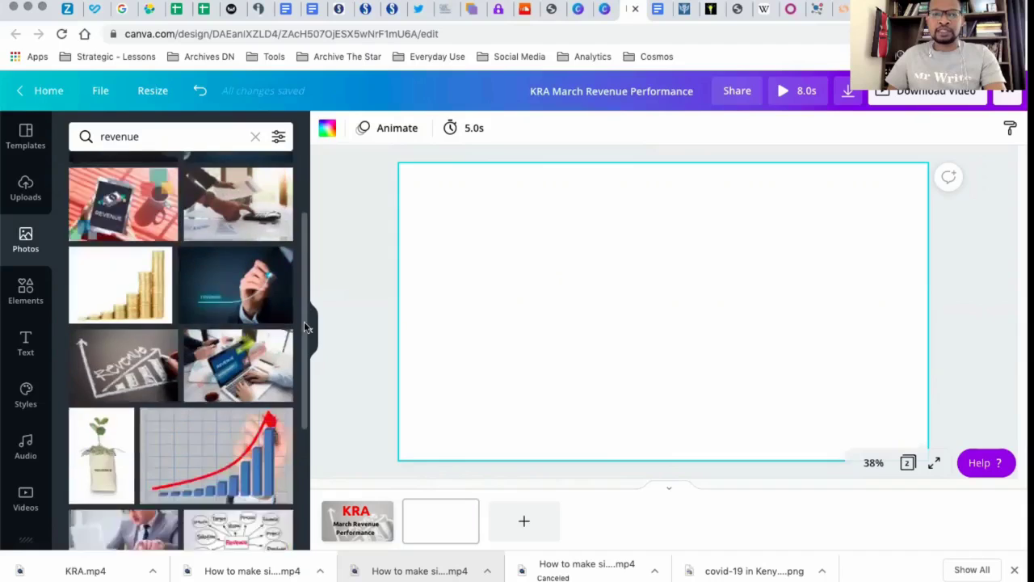
scroll(307, 408, "down", 2)
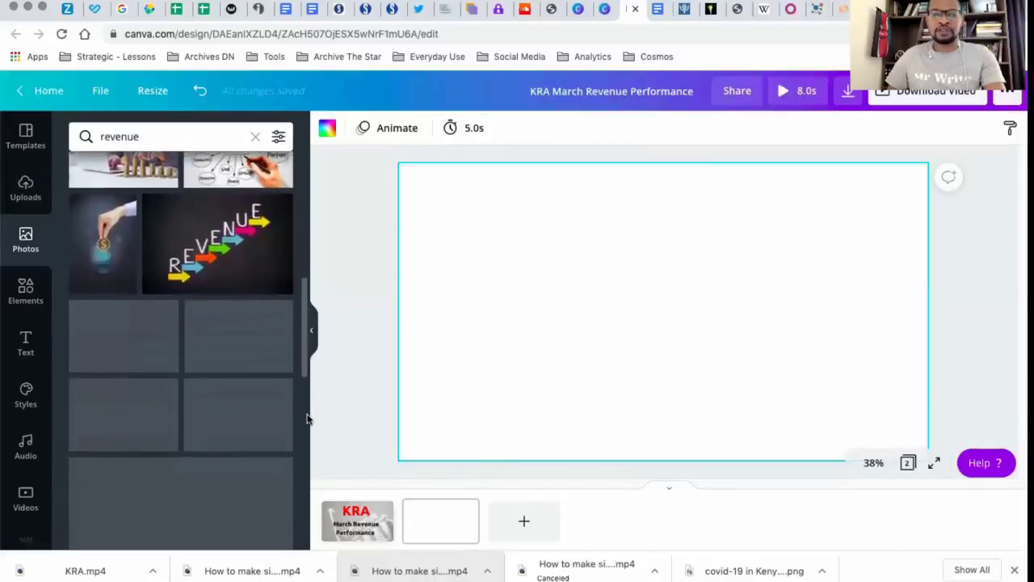
scroll(308, 428, "down", 2)
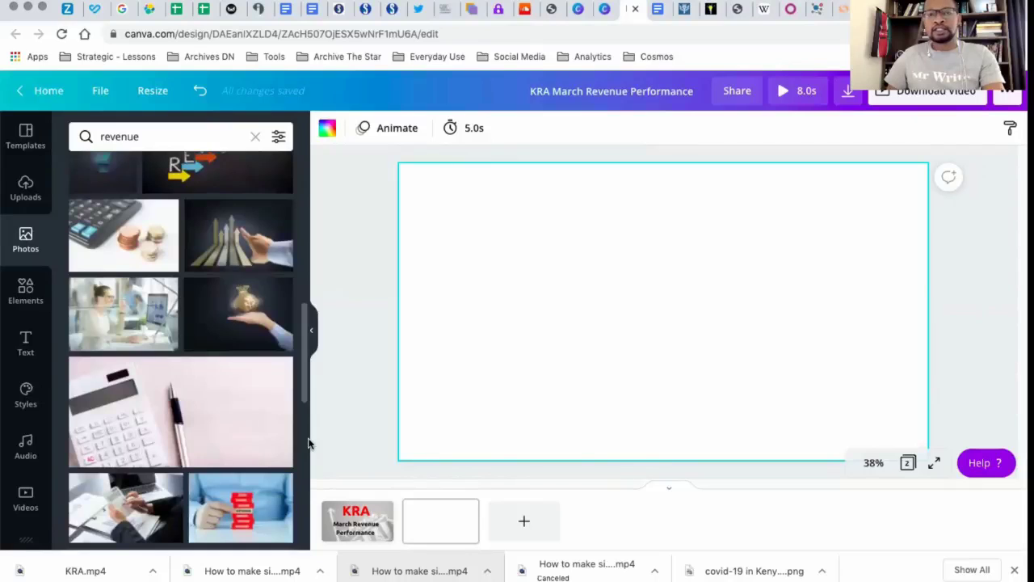
scroll(310, 444, "down", 5)
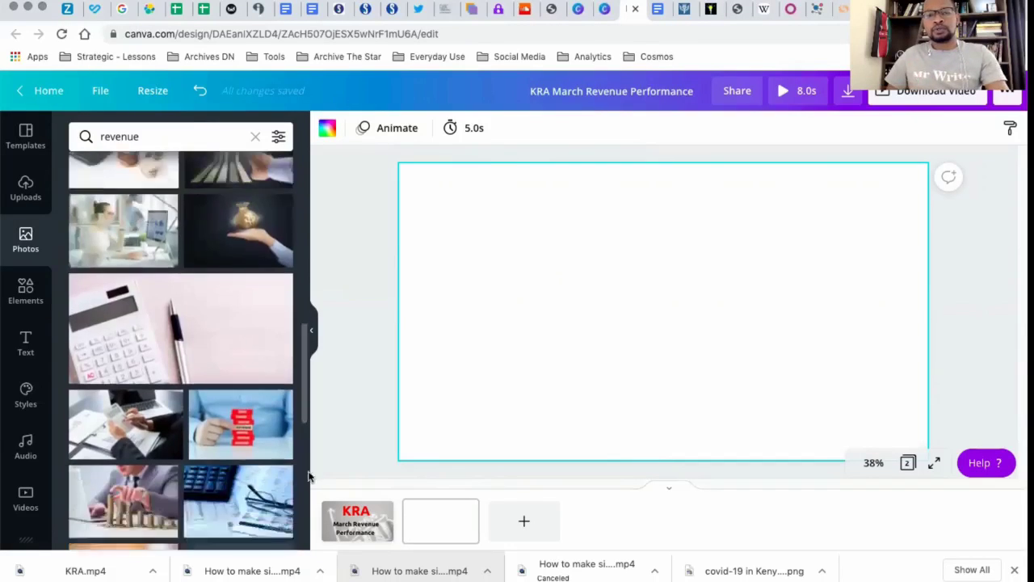
scroll(311, 509, "down", 3)
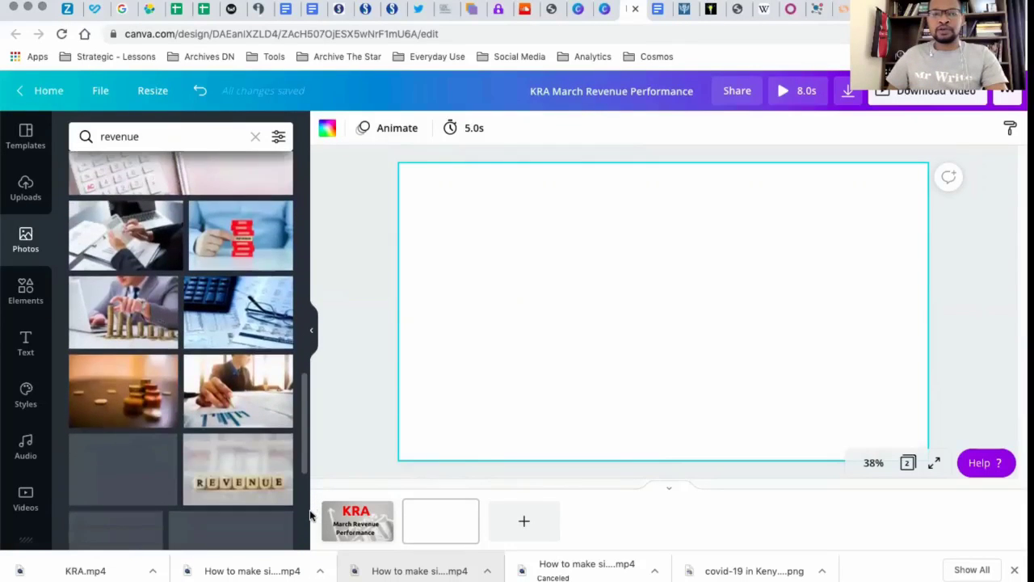
scroll(311, 531, "down", 4)
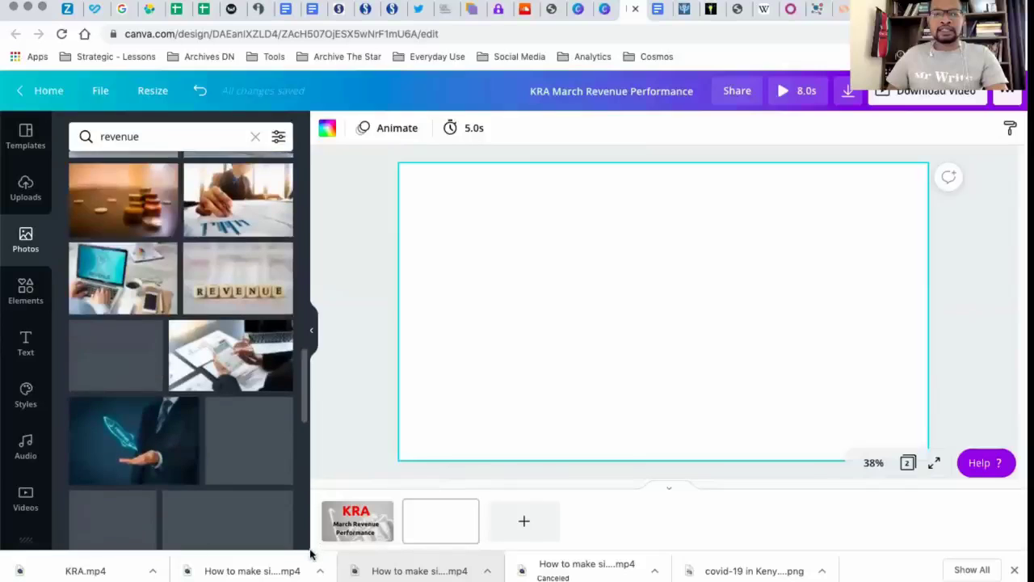
scroll(181, 347, "down", 5)
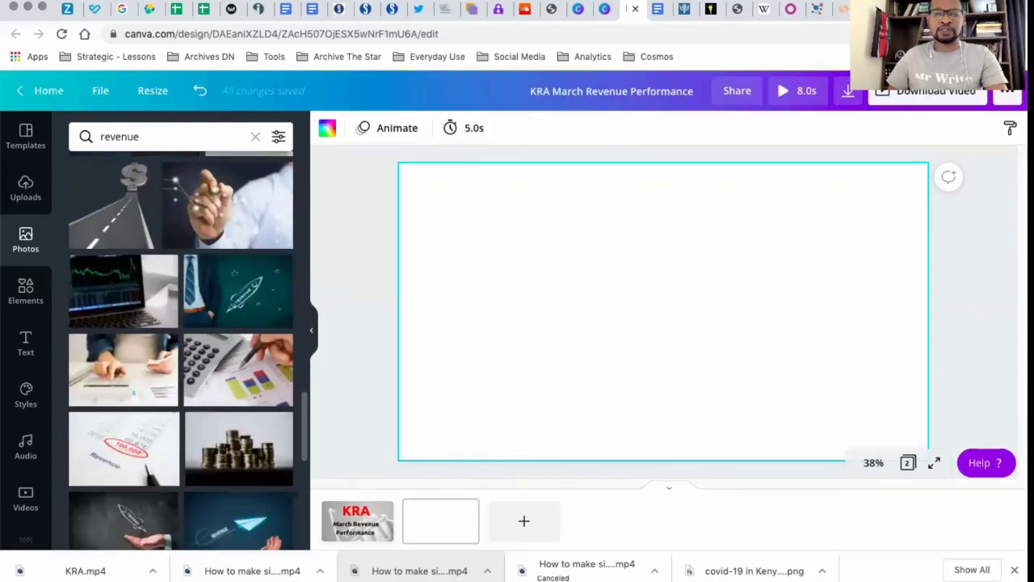
mouse_move(300, 580)
left_mouse_down()
mouse_move(289, 349)
mouse_move(291, 543)
mouse_move(277, 460)
mouse_move(284, 578)
left_mouse_up()
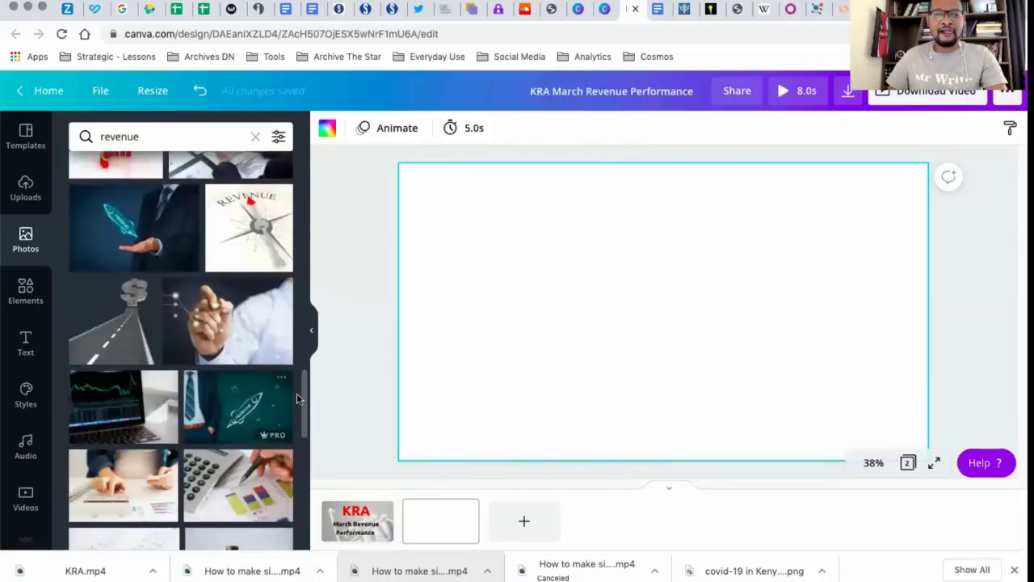
left_click_drag(305, 397, 305, 445)
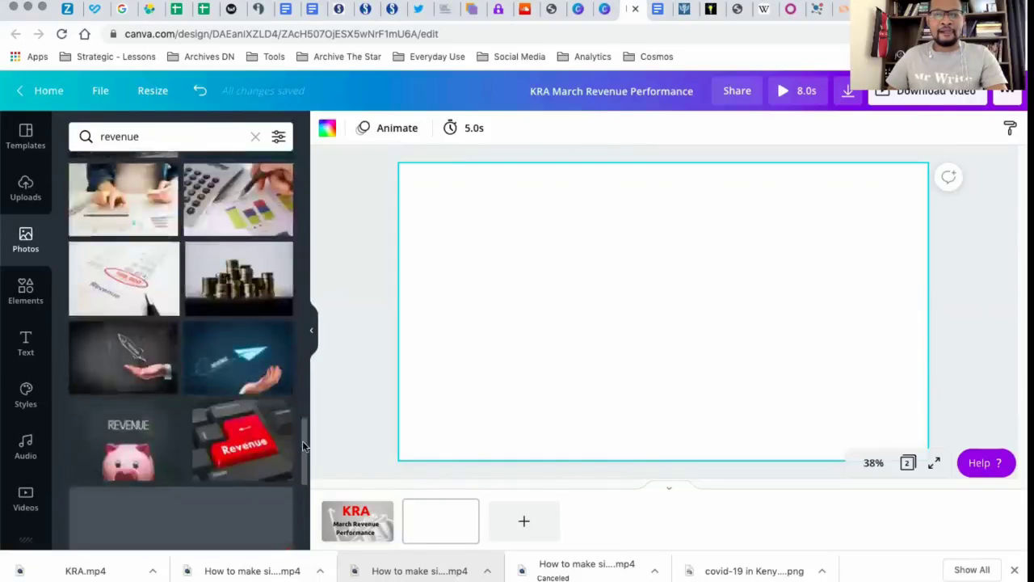
left_click(235, 289)
Align the coin photo to the page's upper-left corner, enlarge it to cover the whole page and make it semi-transparent
left_click_drag(608, 344, 514, 309)
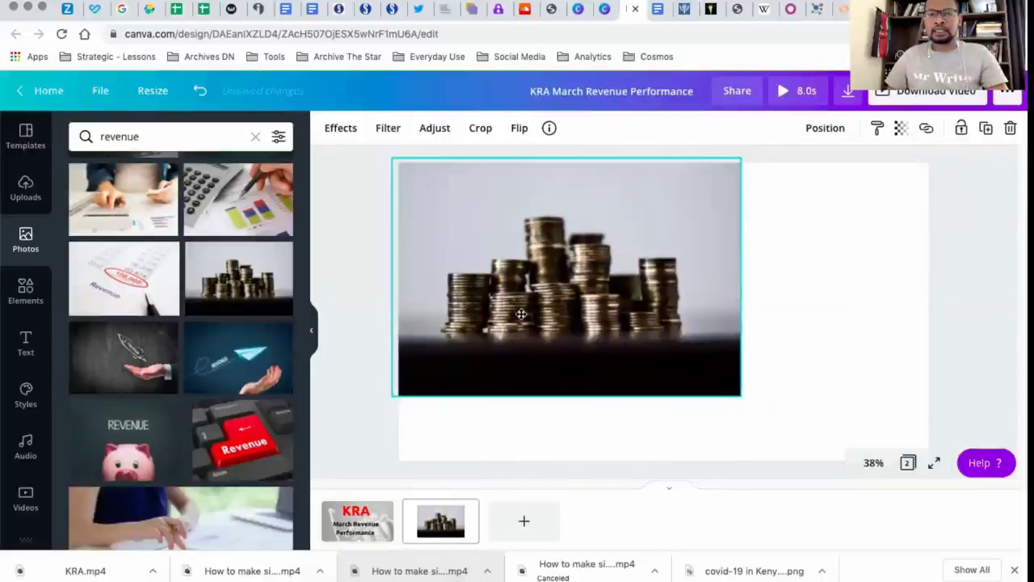
left_click_drag(745, 399, 966, 505)
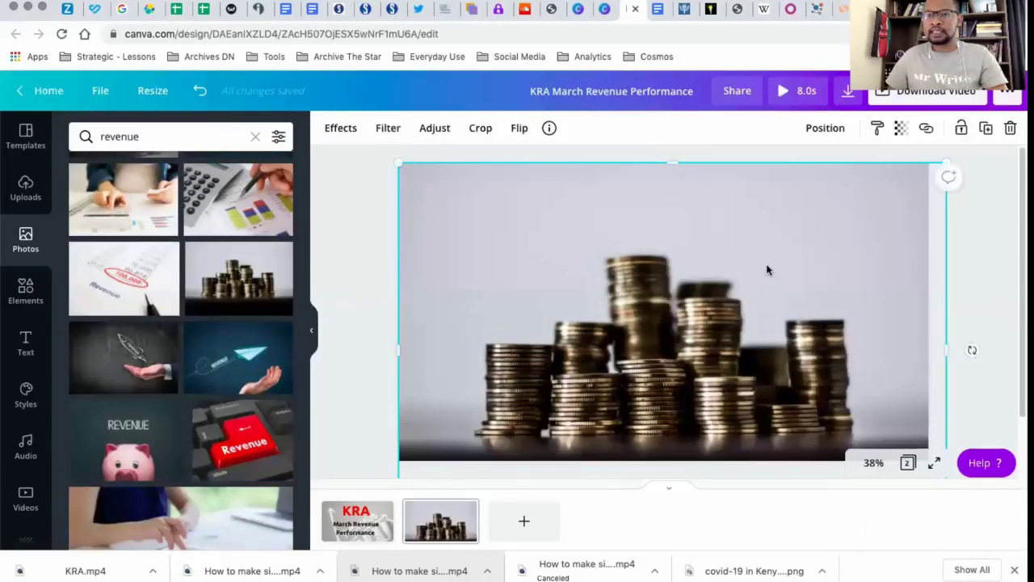
left_click(901, 131)
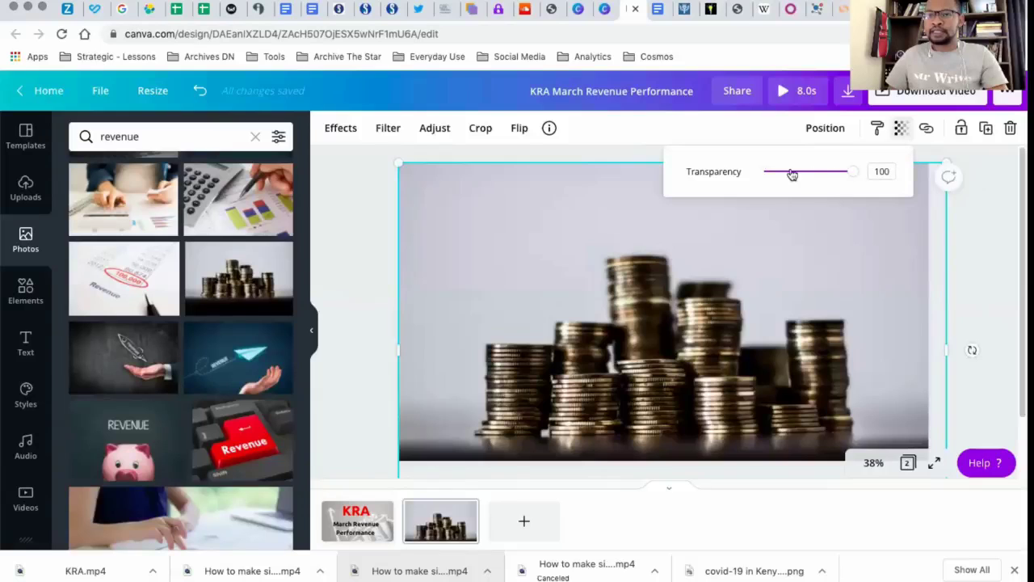
left_click_drag(792, 174, 802, 176)
left_click(985, 221)
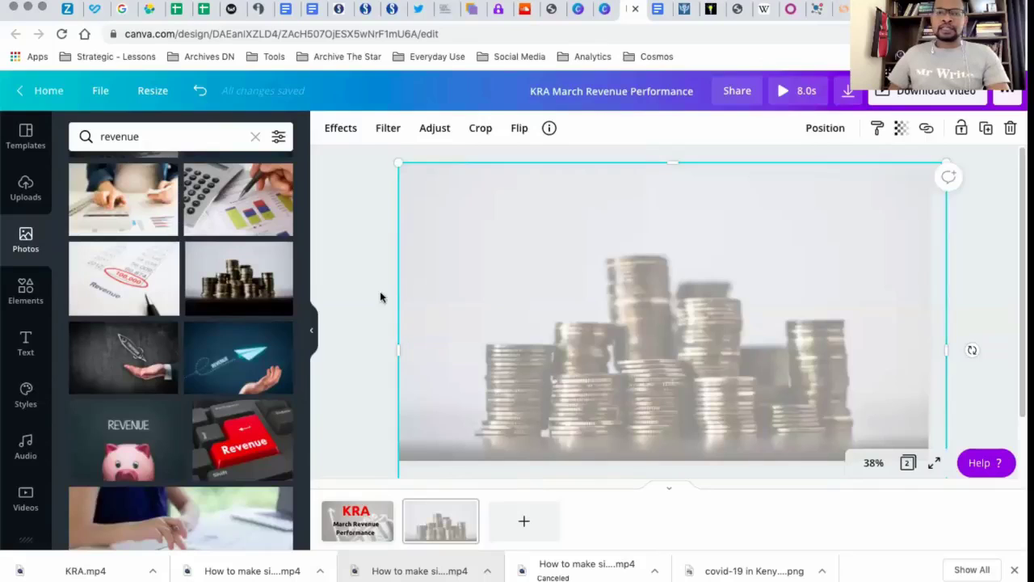
left_click(382, 298)
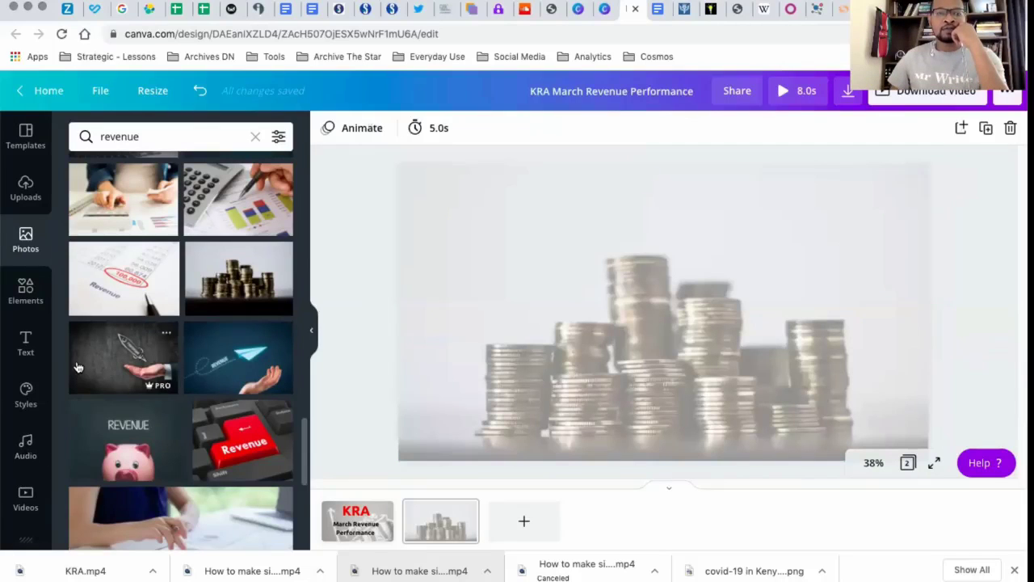
Find the blue "The Star" logo with no background among the images in the 76-item personal folder and place it on the coin page
scroll(32, 355, "down", 3)
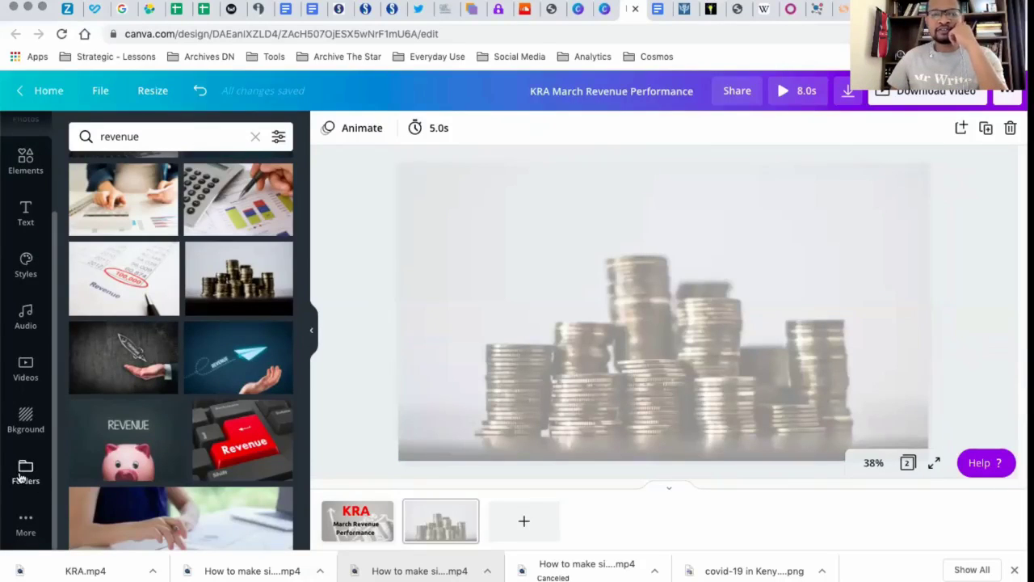
left_click(25, 472)
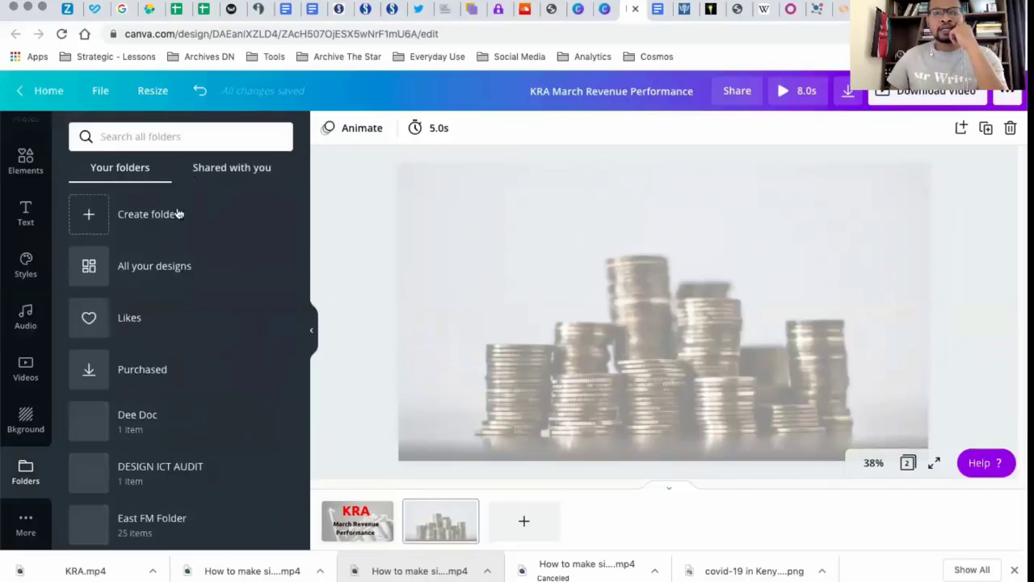
scroll(302, 335, "down", 2)
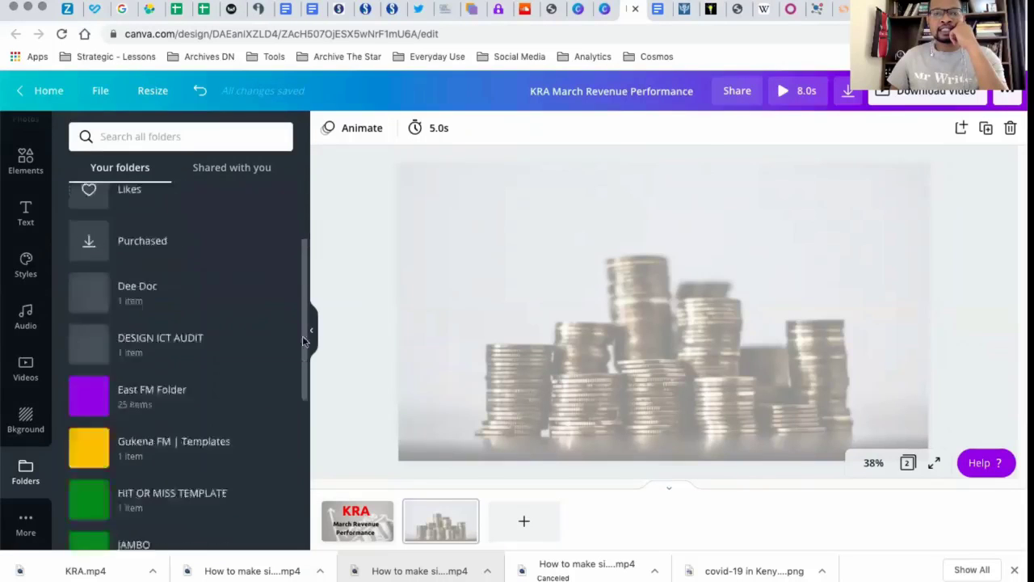
scroll(302, 335, "down", 5)
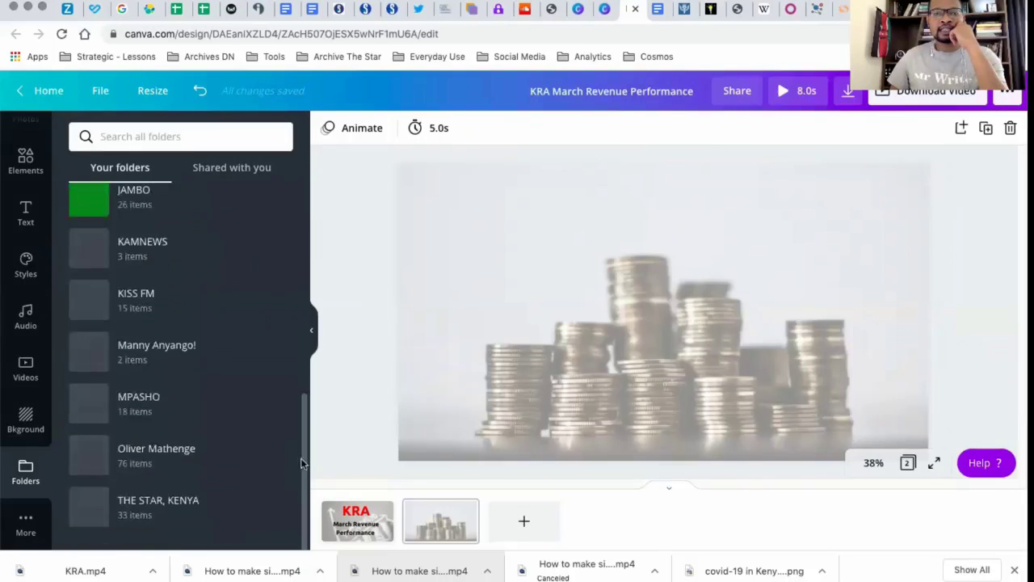
left_click(173, 457)
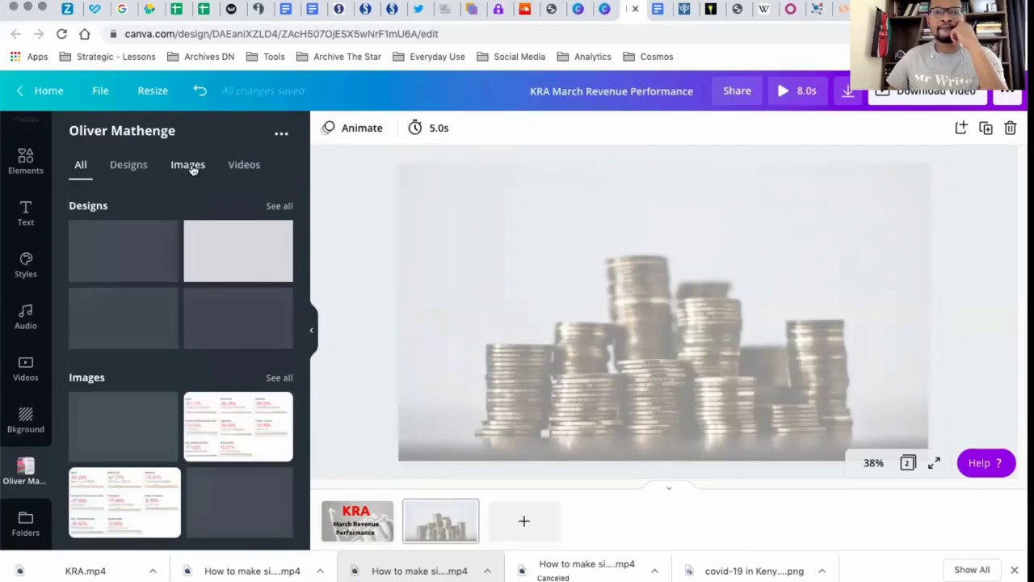
left_click(194, 172)
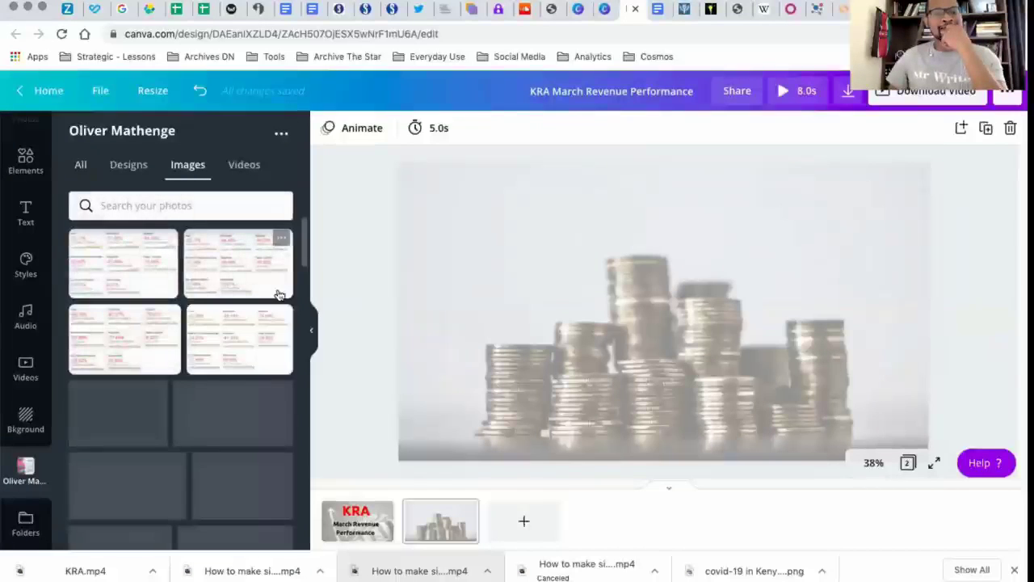
left_click_drag(303, 246, 300, 453)
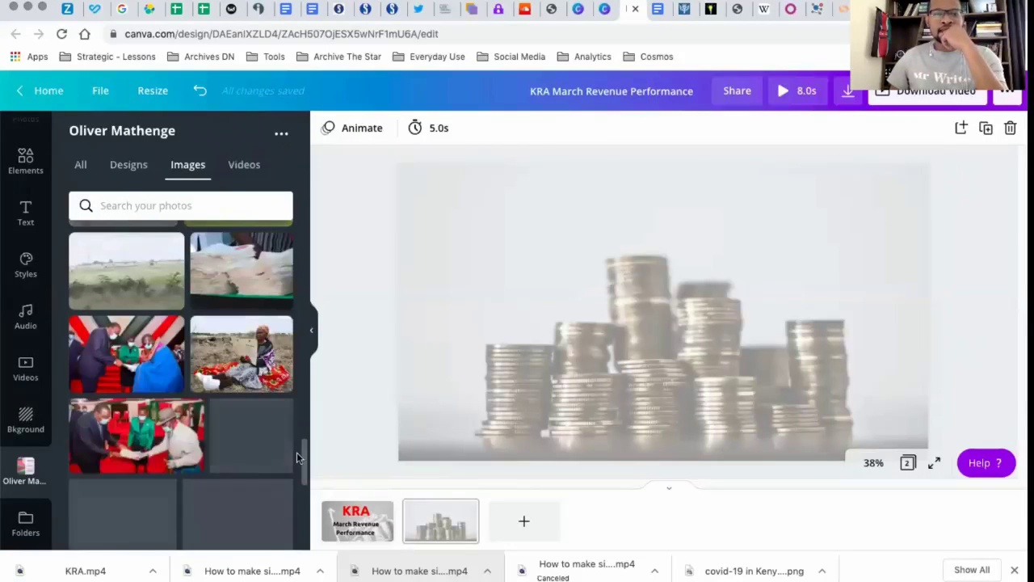
scroll(162, 388, "down", 5)
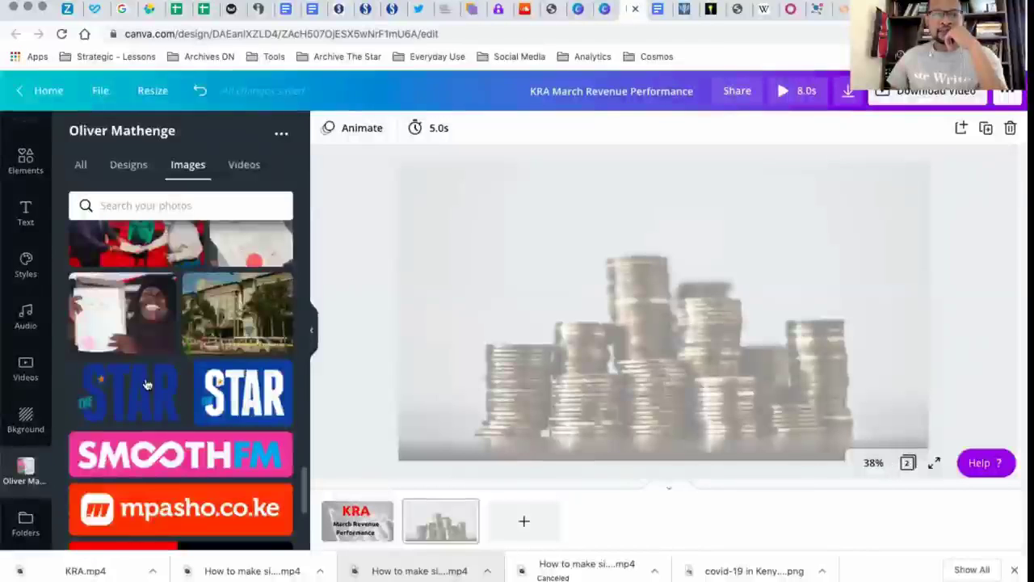
left_click_drag(144, 386, 721, 273)
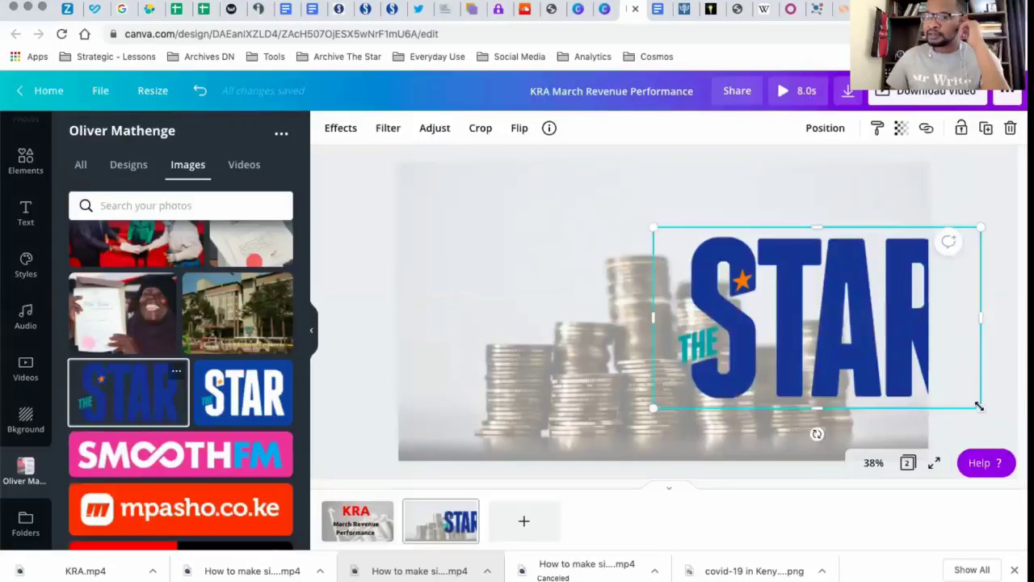
Shrink "The Star" logo to a small mark and place it in the page's upper-right corner
left_click_drag(887, 327, 901, 189)
left_click(1004, 300)
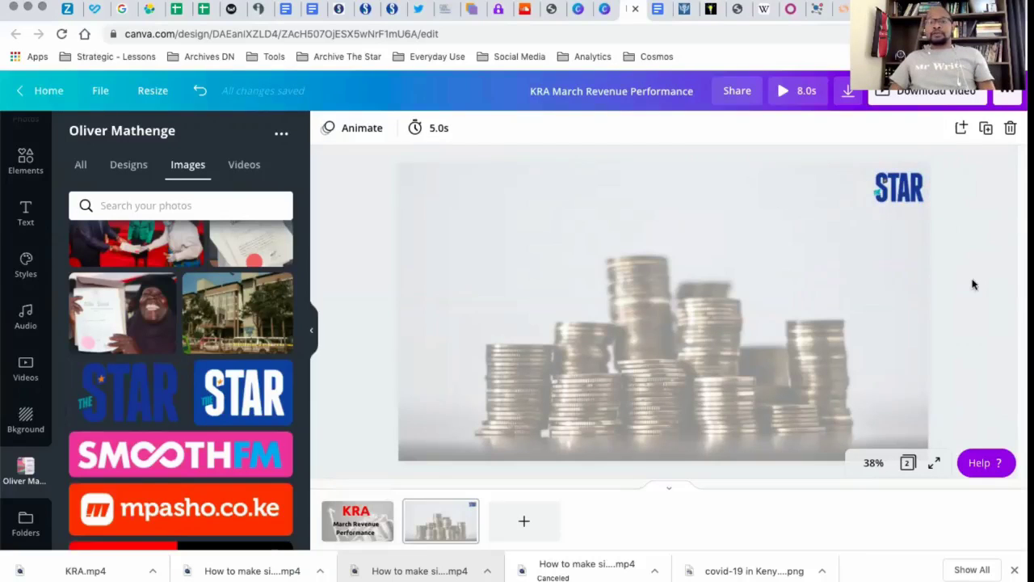
left_click(908, 192)
left_click_drag(906, 184, 936, 213)
left_click(970, 261)
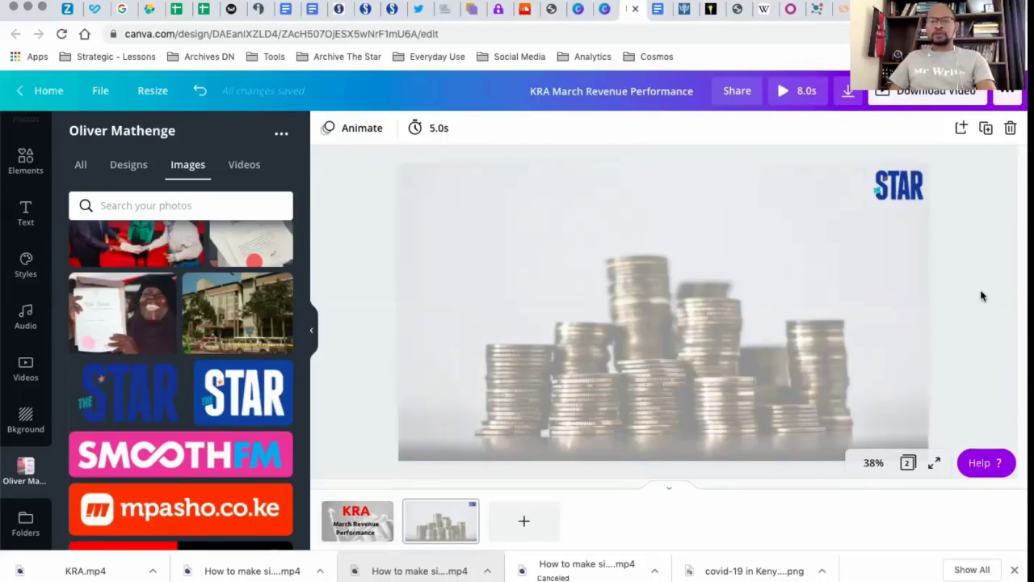
Copy the "Overall Revenue" block with March's Sh144.6 billion and 11.2% growth from the Google Docs document onto the coin page in Canva
left_click(659, 9)
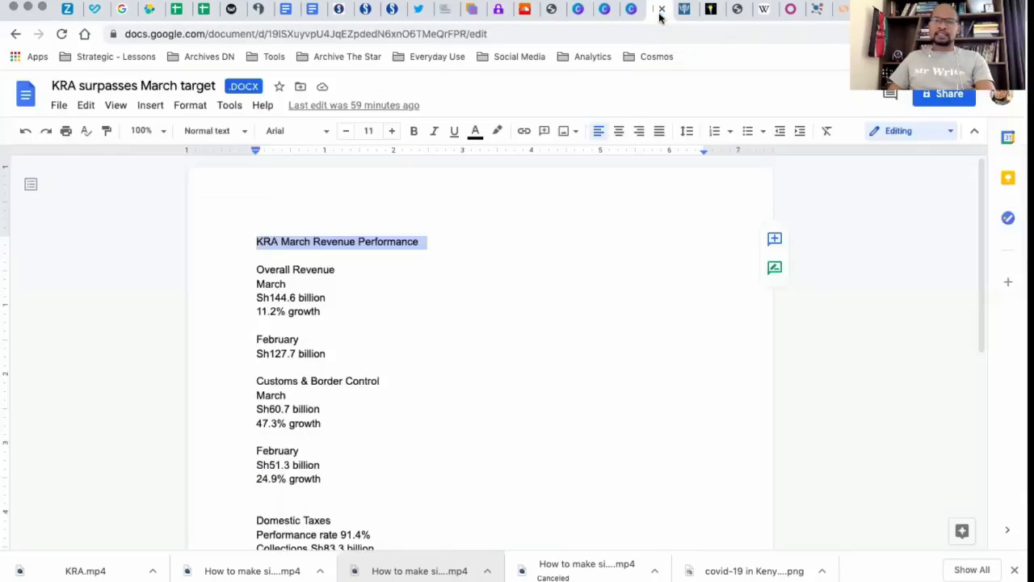
triple_click(258, 265)
key("ctrl+c")
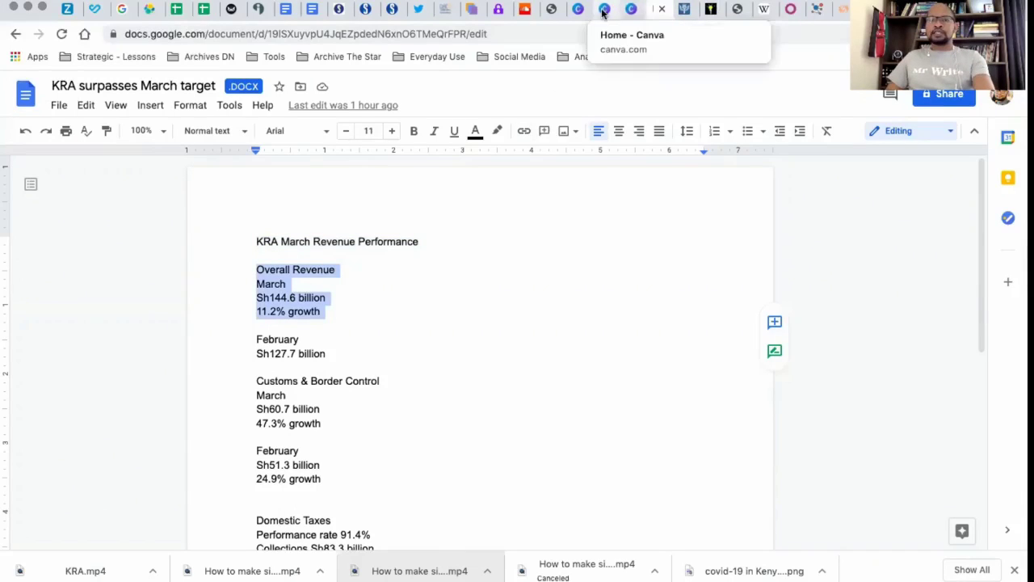
left_click(630, 11)
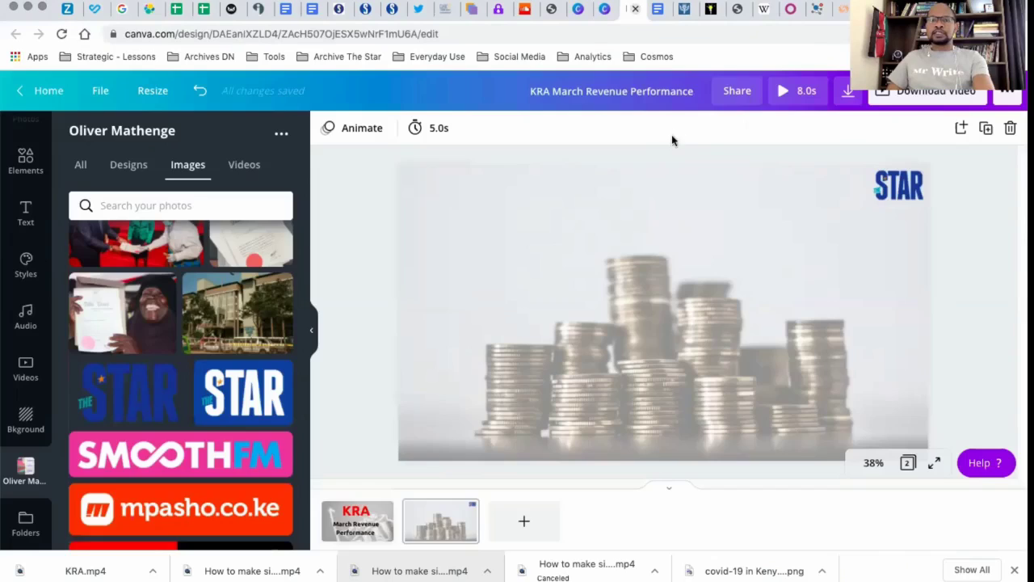
left_click(563, 293)
key("ctrl+v")
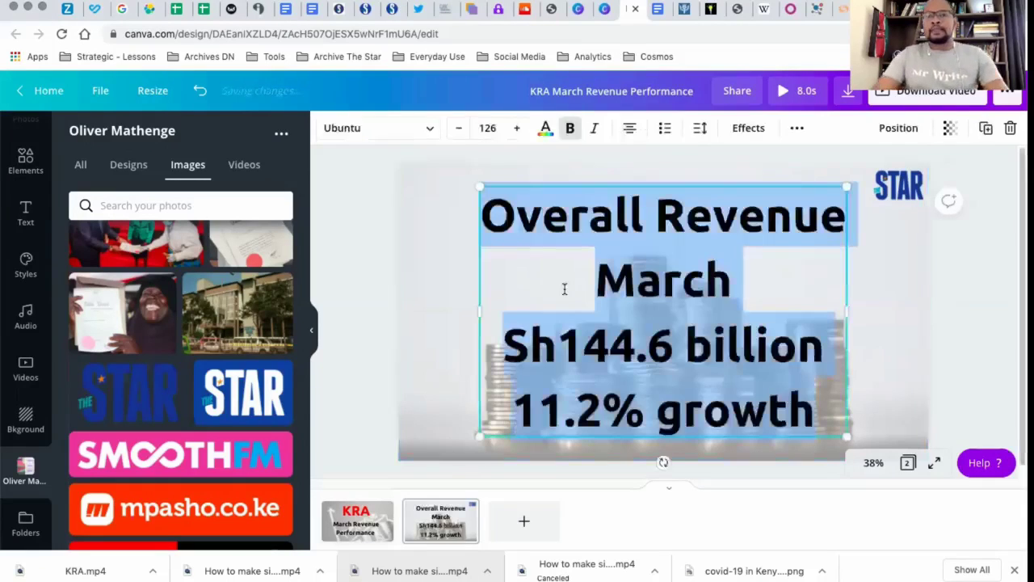
Cut the "Overall Revenue" line out of the pasted text and place it as a separate heading at the top of the page
triple_click(676, 211)
key("ctrl+c")
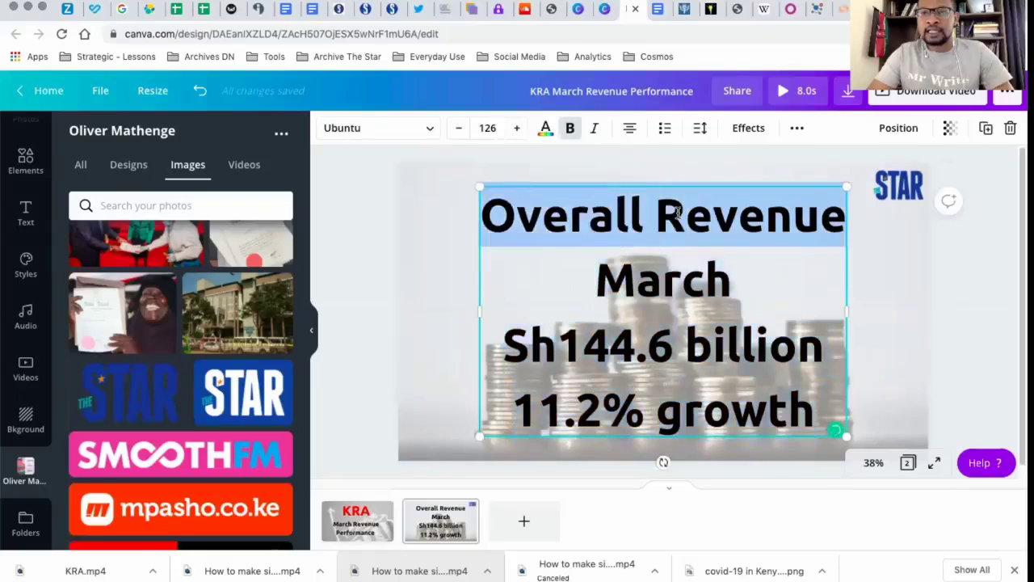
key("BackSpace")
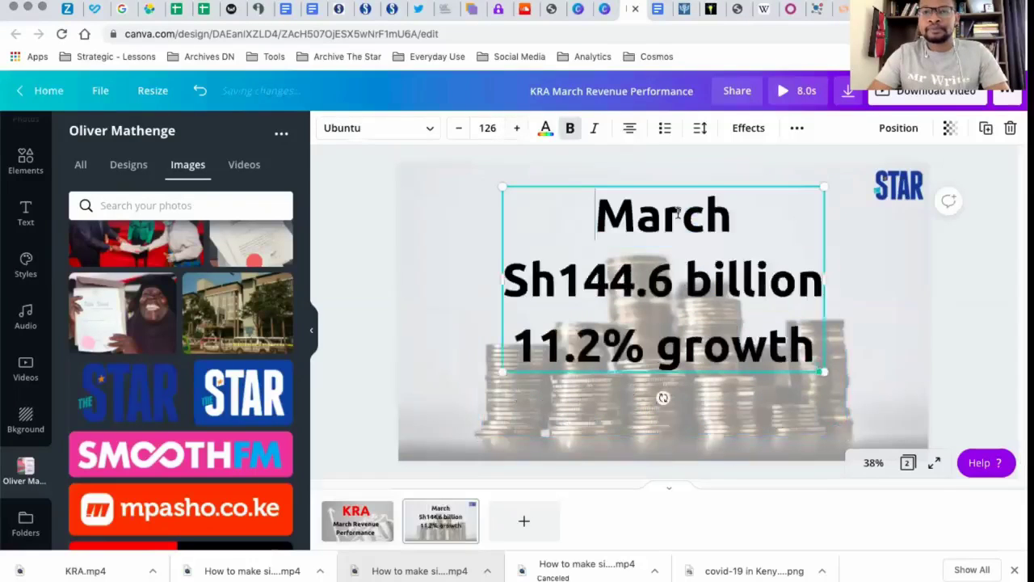
left_click(462, 235)
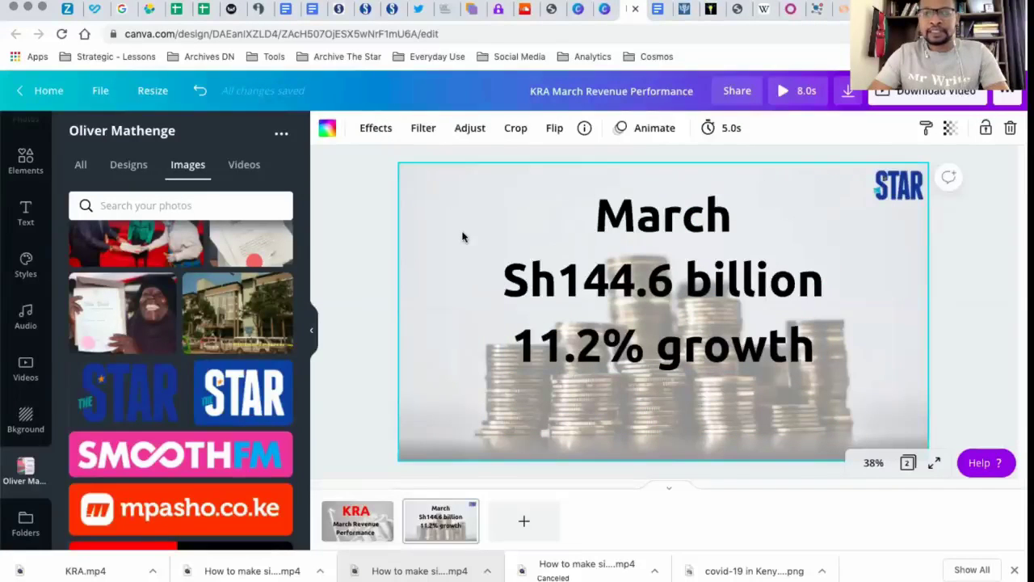
key("ctrl+v")
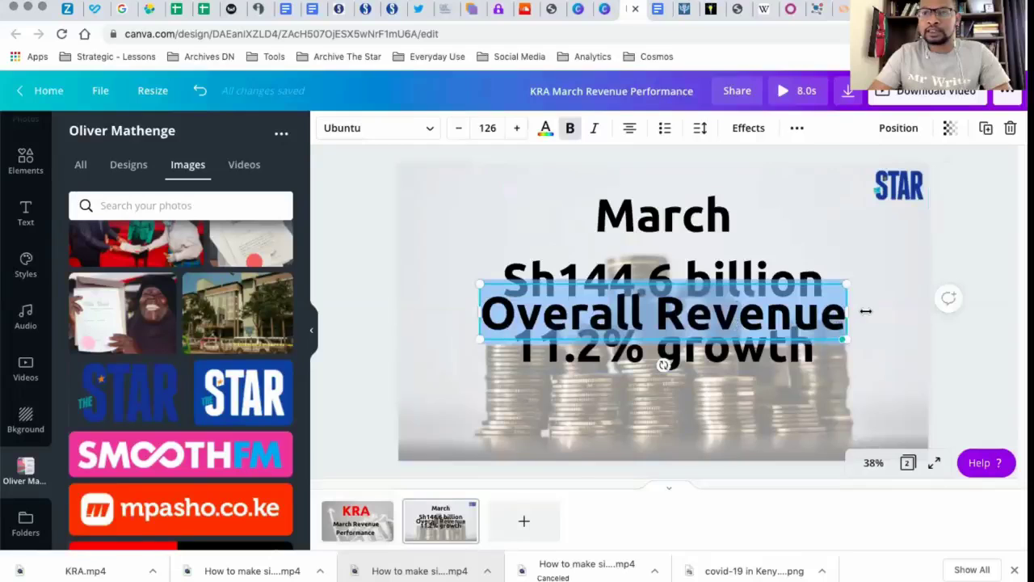
left_click(856, 290)
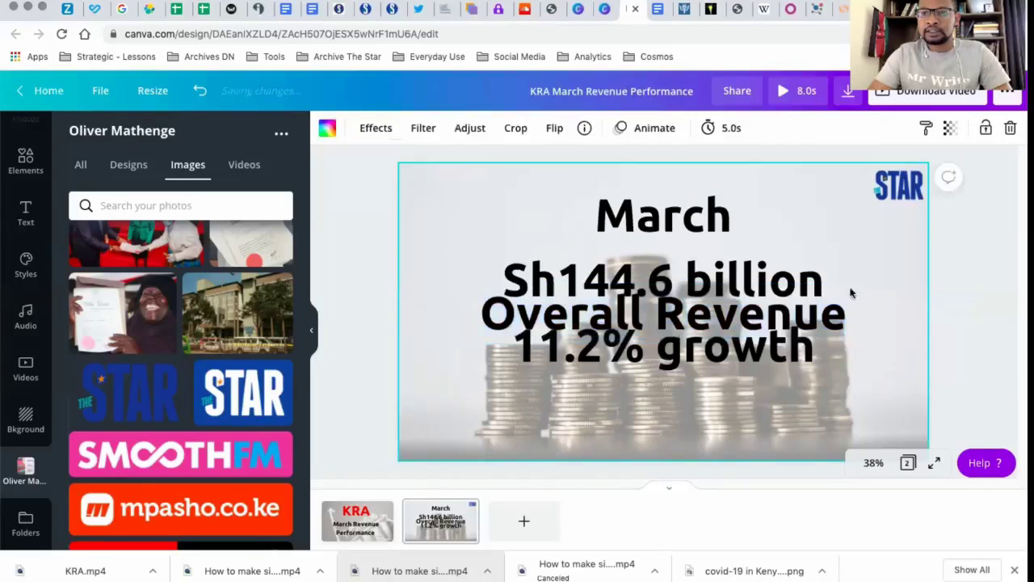
left_click_drag(814, 321, 743, 188)
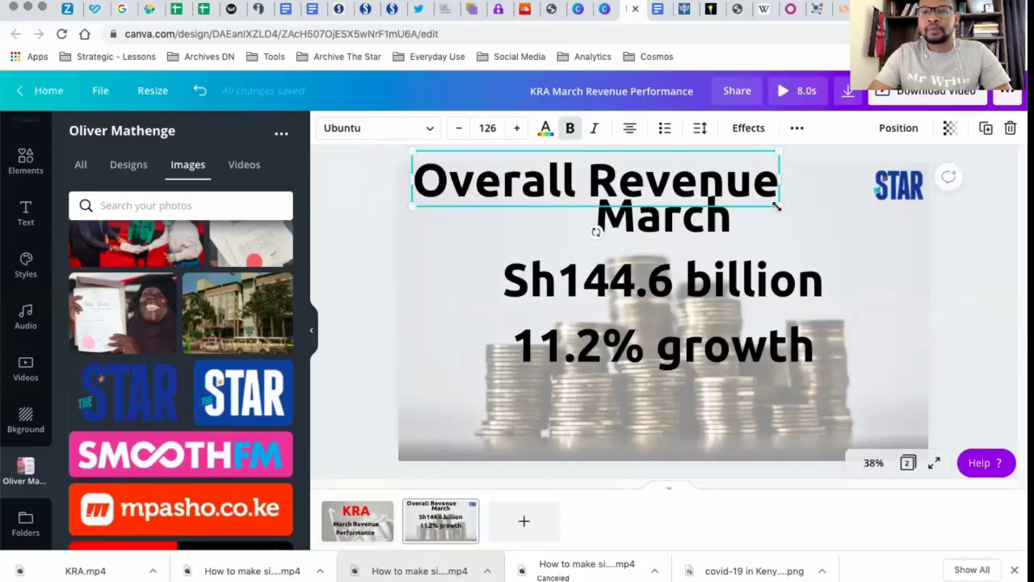
Delete the "March" line from the figures text and add "March" to the end of the "Overall Revenue" heading
left_click(708, 217)
double_click(708, 217)
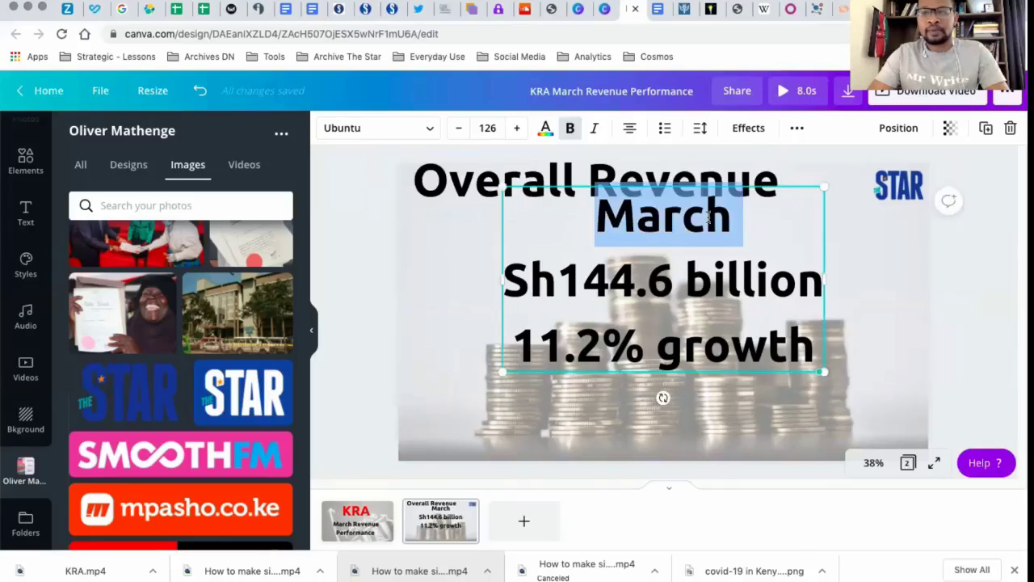
key("BackSpace")
left_click(750, 176)
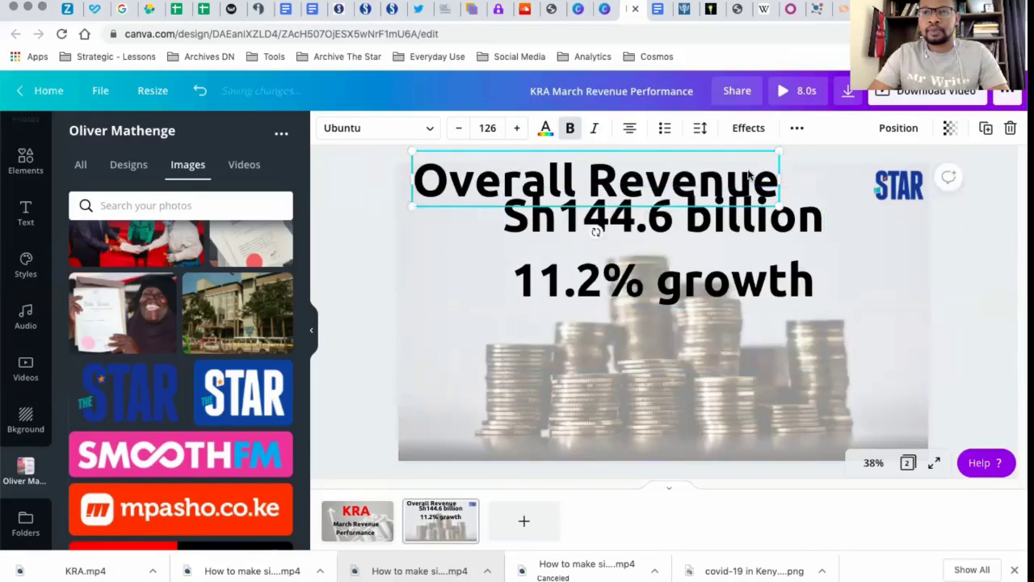
double_click(764, 178)
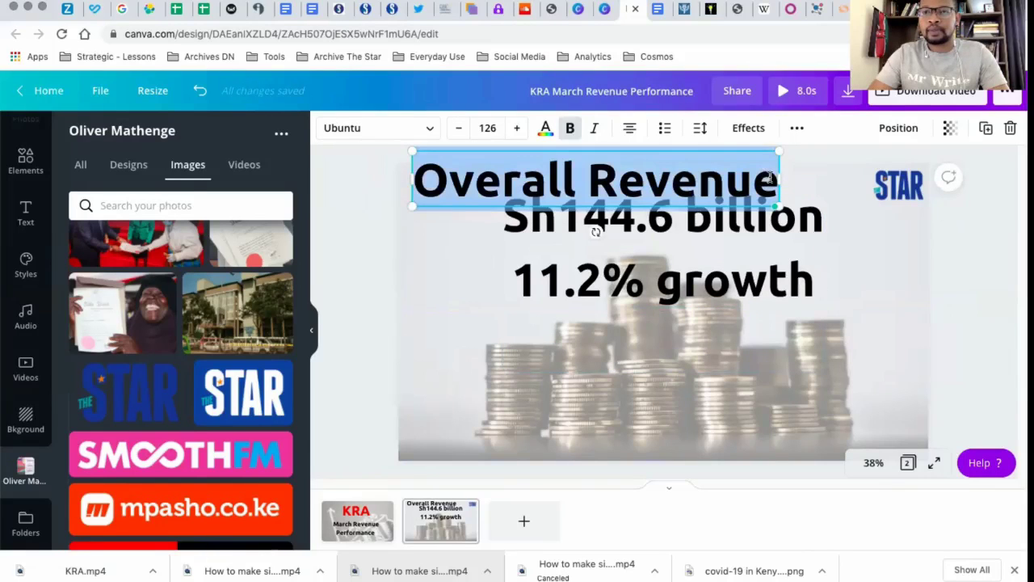
left_click(769, 178)
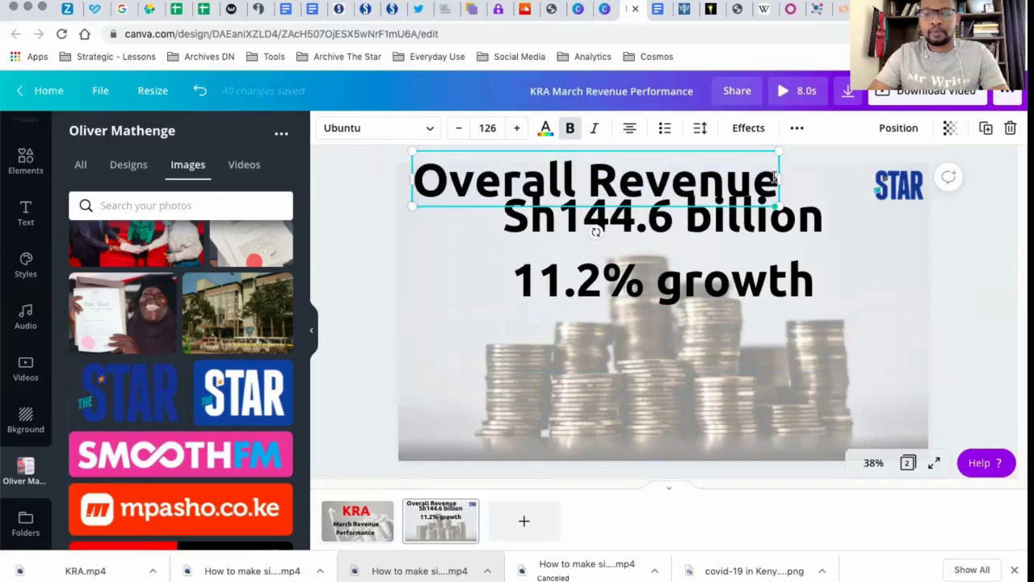
type("March")
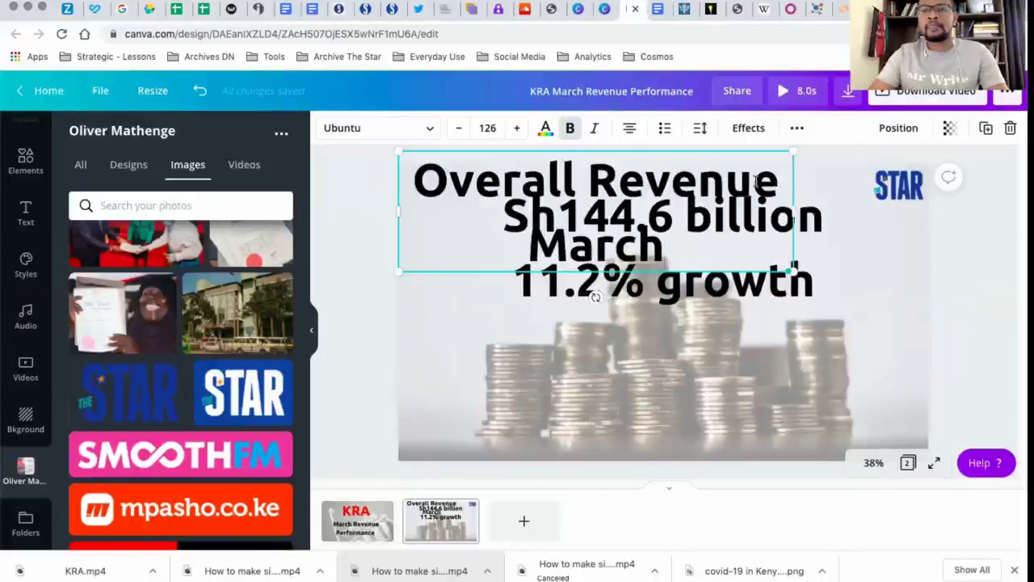
Set the "Overall Revenue March" heading's font size to 90, then scale it up to 104
left_click(479, 372)
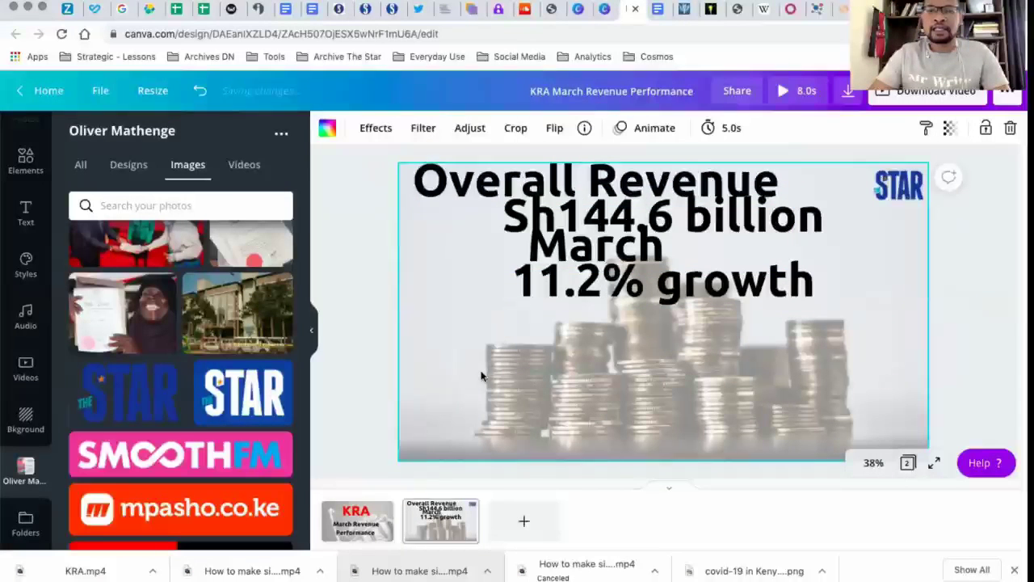
left_click(472, 195)
left_click(489, 126)
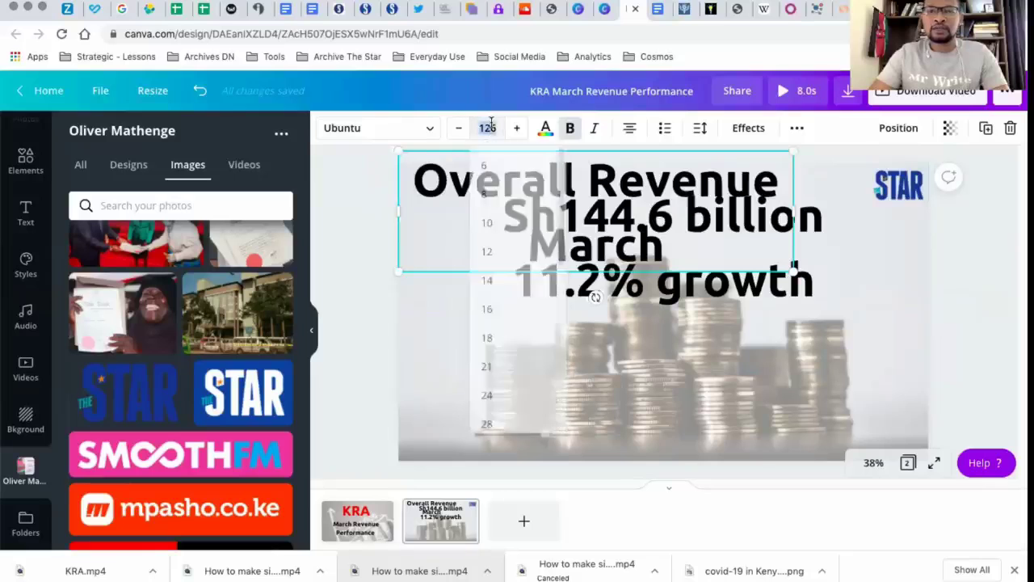
type("90")
key("Return")
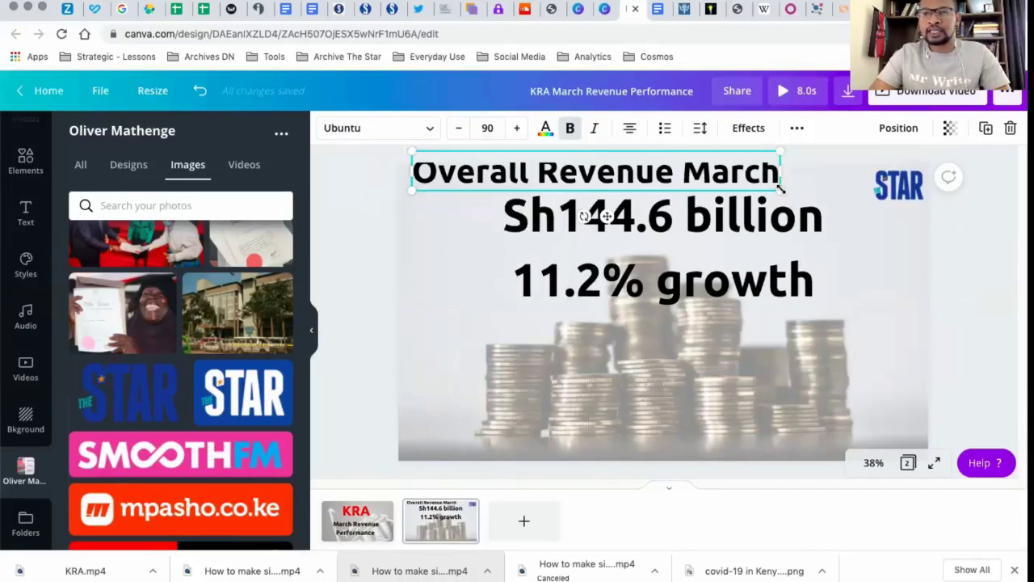
left_click_drag(780, 191, 835, 208)
Move the two-line figures text down over the coins and lower the heading so it sits fully on the page
left_click(780, 227)
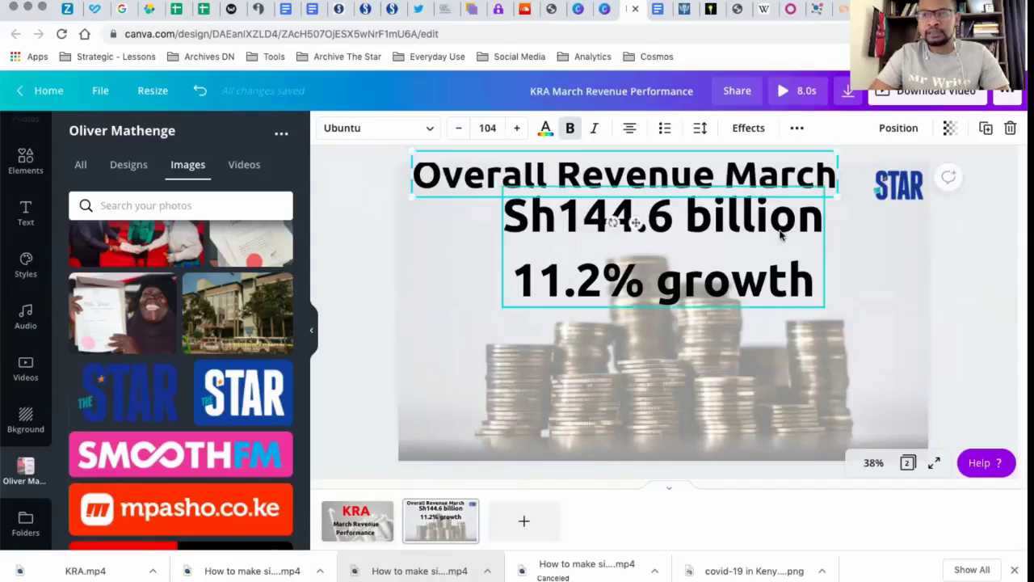
left_click_drag(780, 239, 782, 327)
left_click(751, 185)
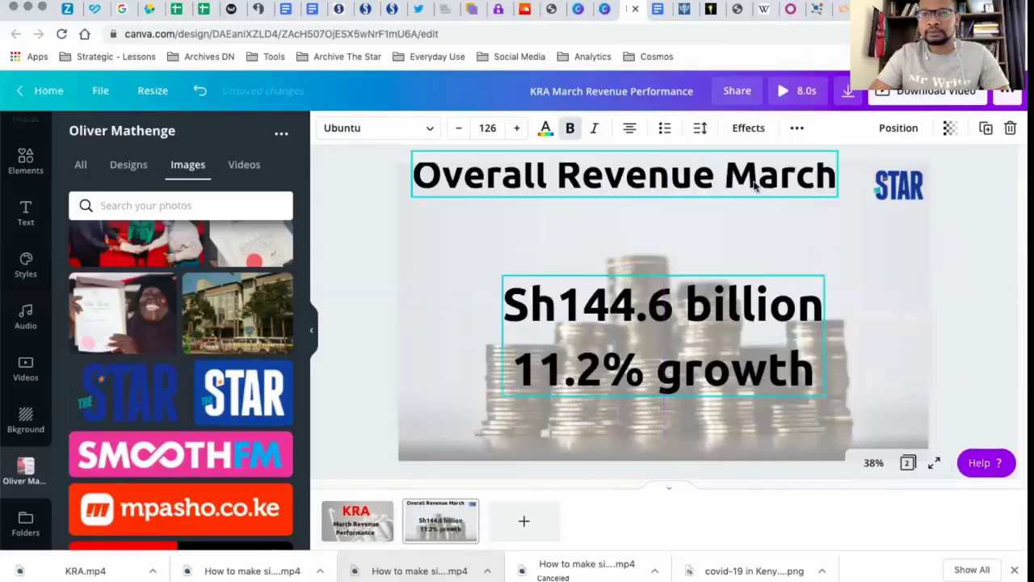
left_click_drag(754, 198, 755, 201)
Colour the "Overall Revenue March" heading with the blue from the logo's photo colours and align it to the page's top edge
left_click(544, 129)
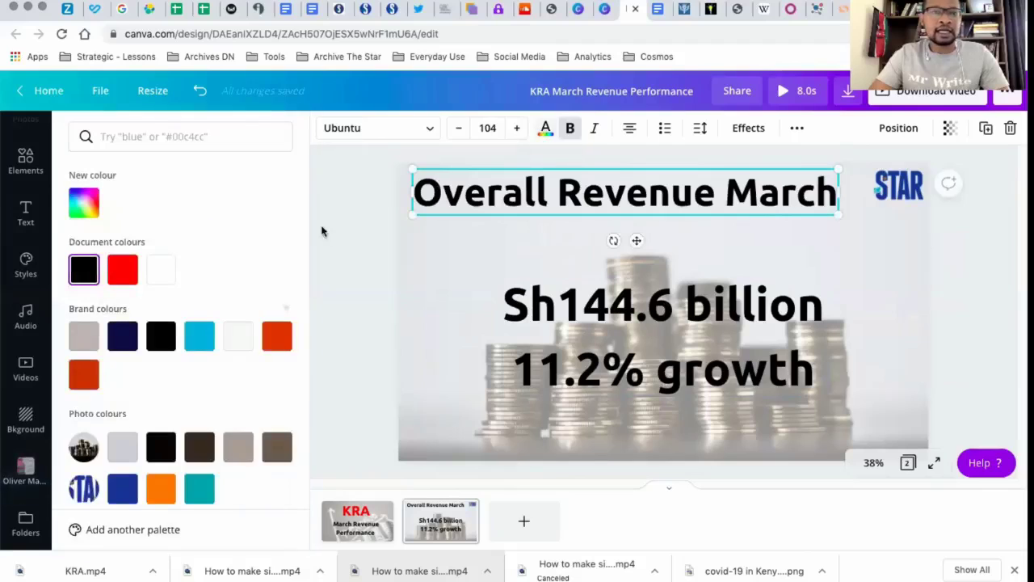
left_click(122, 340)
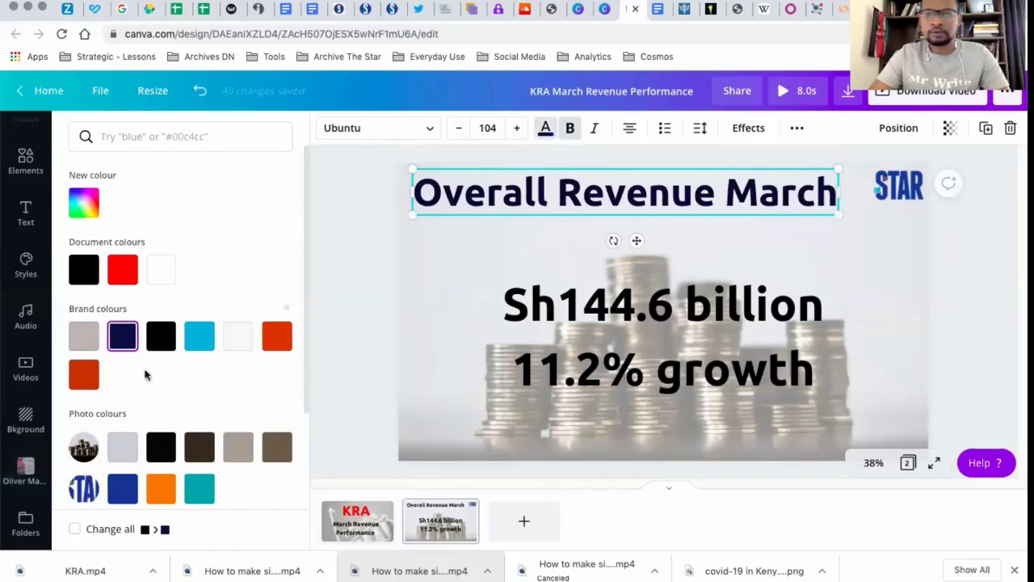
left_click(122, 489)
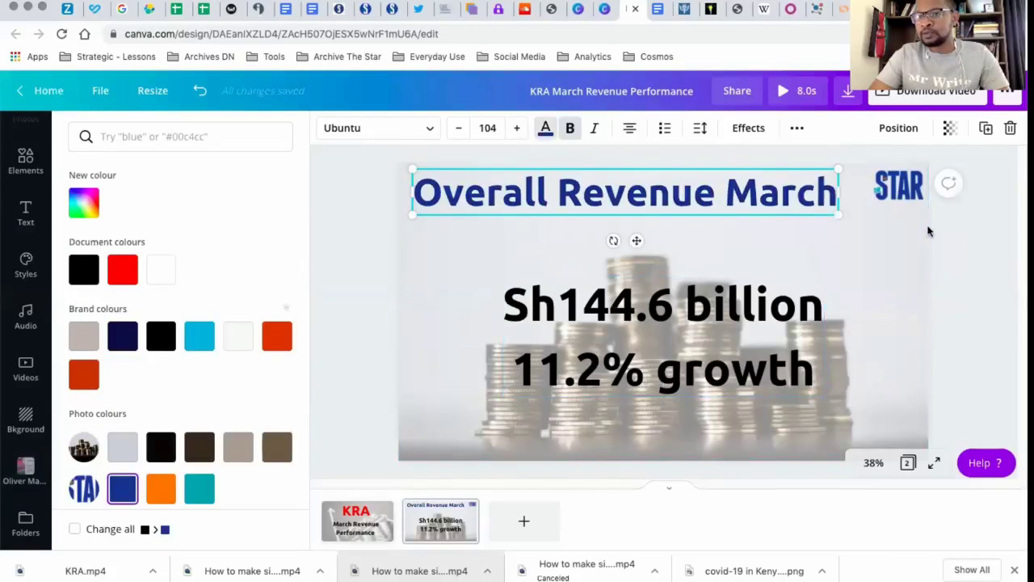
left_click(795, 210)
left_click_drag(792, 199, 792, 196)
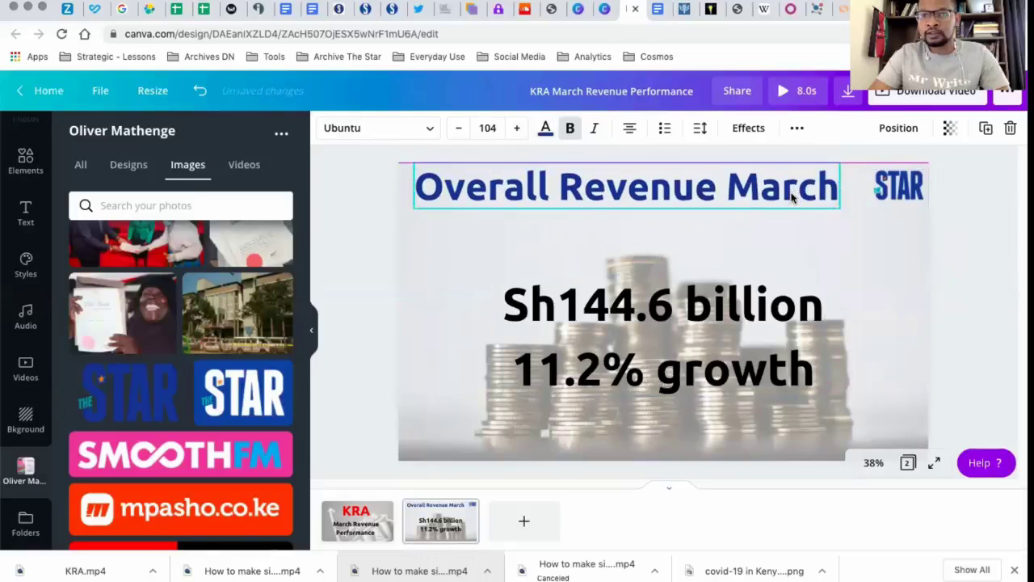
left_click(897, 255)
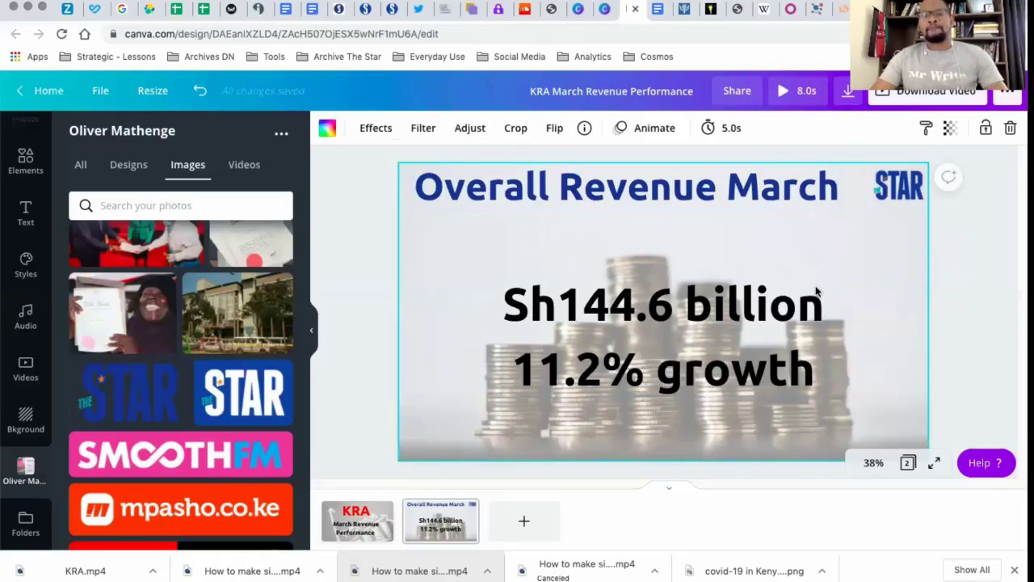
Raise the figures text closer to the heading and select the word "growth" in its second line
left_click(735, 301)
left_click_drag(735, 301, 731, 274)
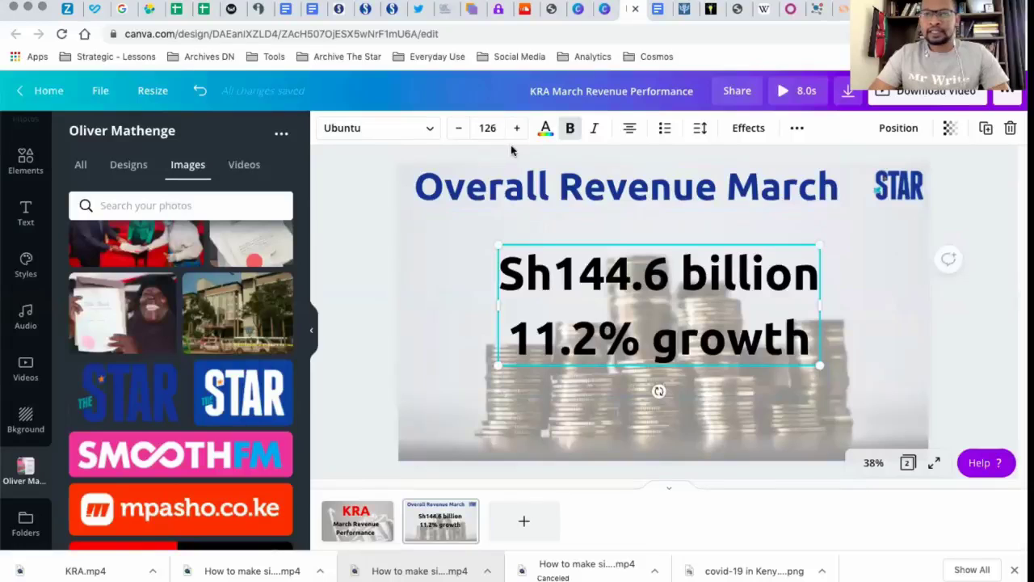
triple_click(677, 347)
double_click(676, 346)
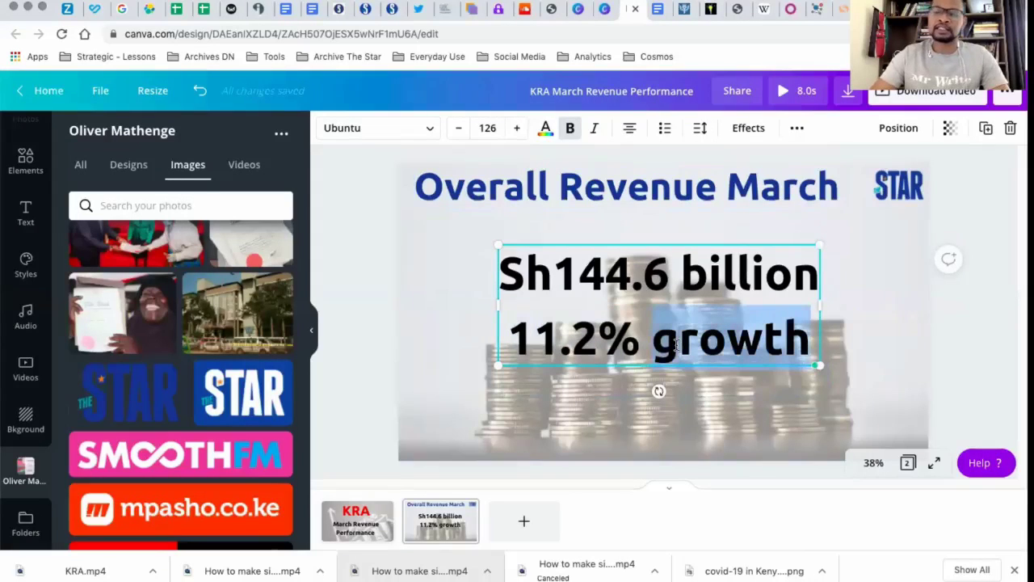